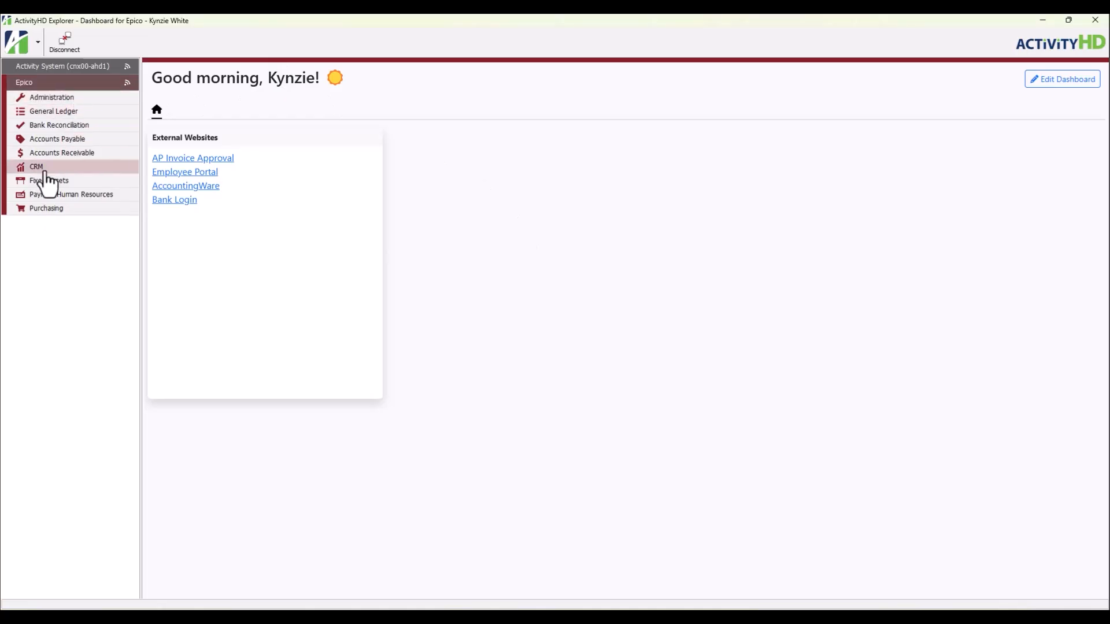
Open the Operations department record from the Purchasing setup departments
left_click(71, 209)
left_click(31, 268)
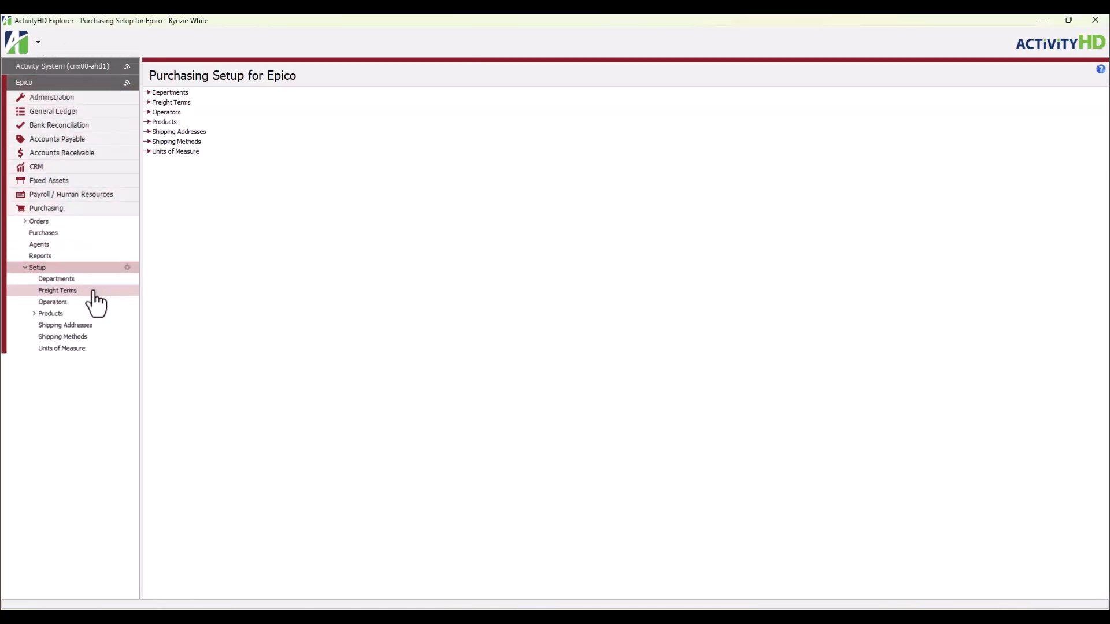
left_click(95, 280)
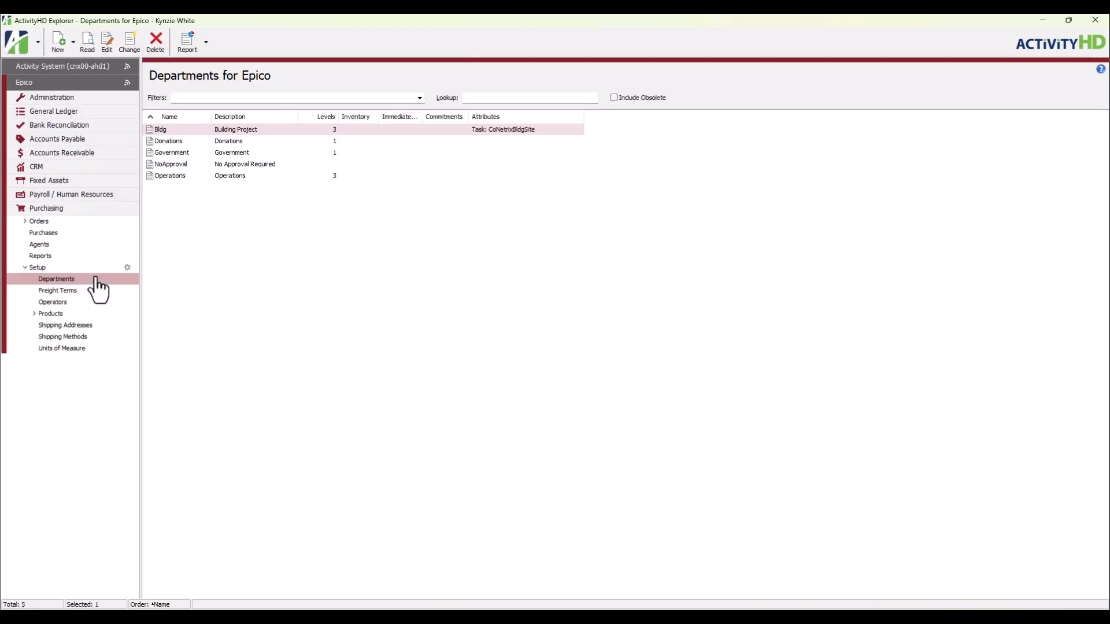
left_click(359, 219)
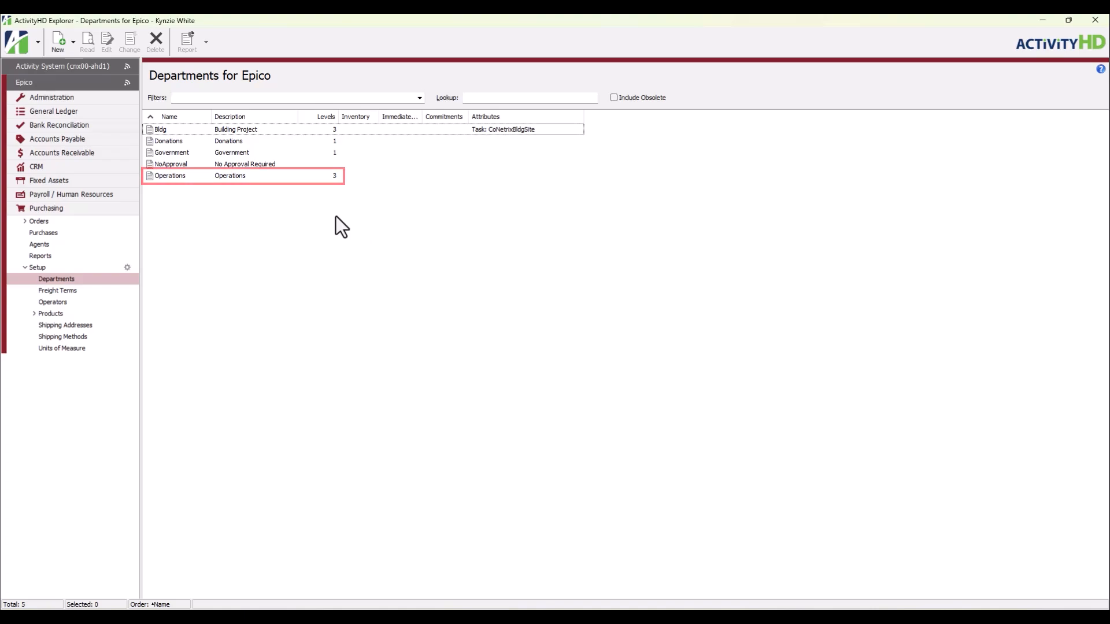
left_click(296, 176)
double_click(293, 176)
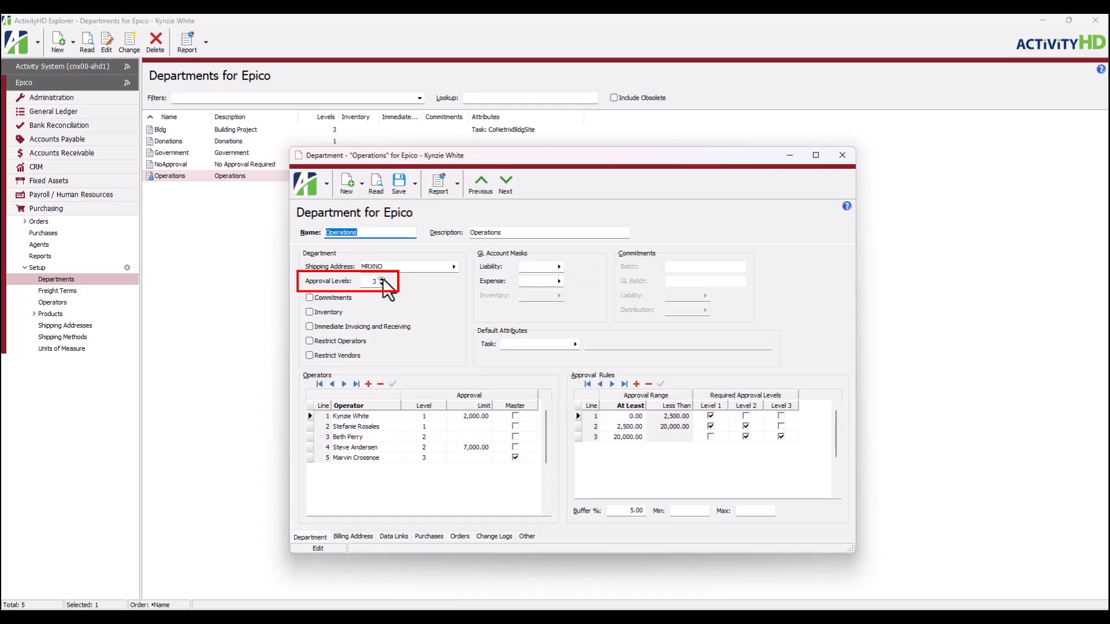
Try raising the Operations department's approval levels to 4 and back to 3, then close the record without saving
left_click(382, 279)
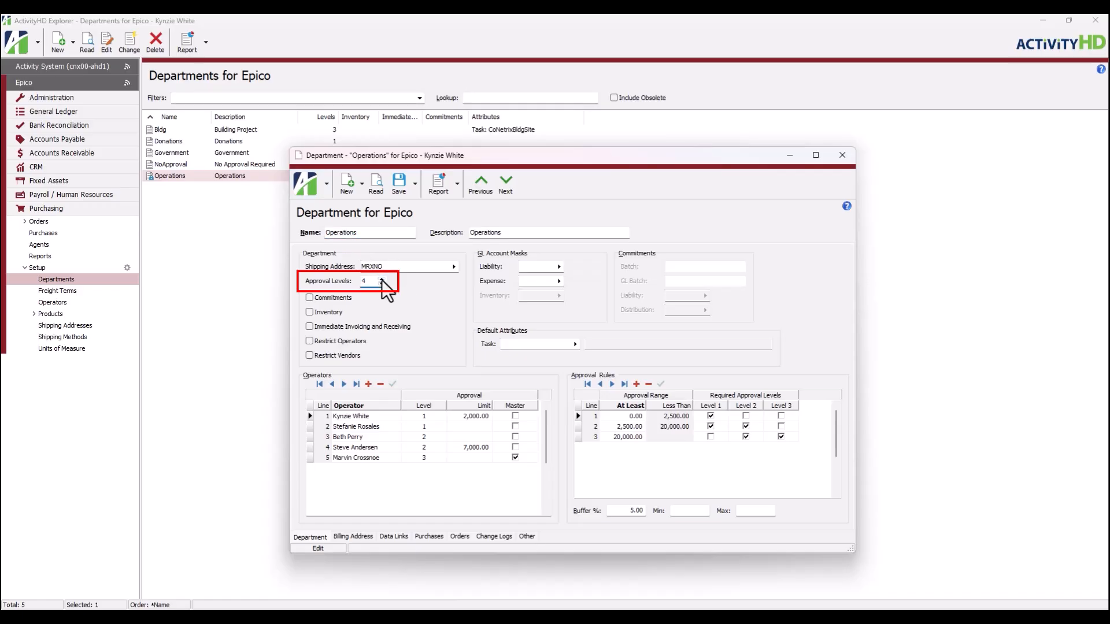
left_click(381, 284)
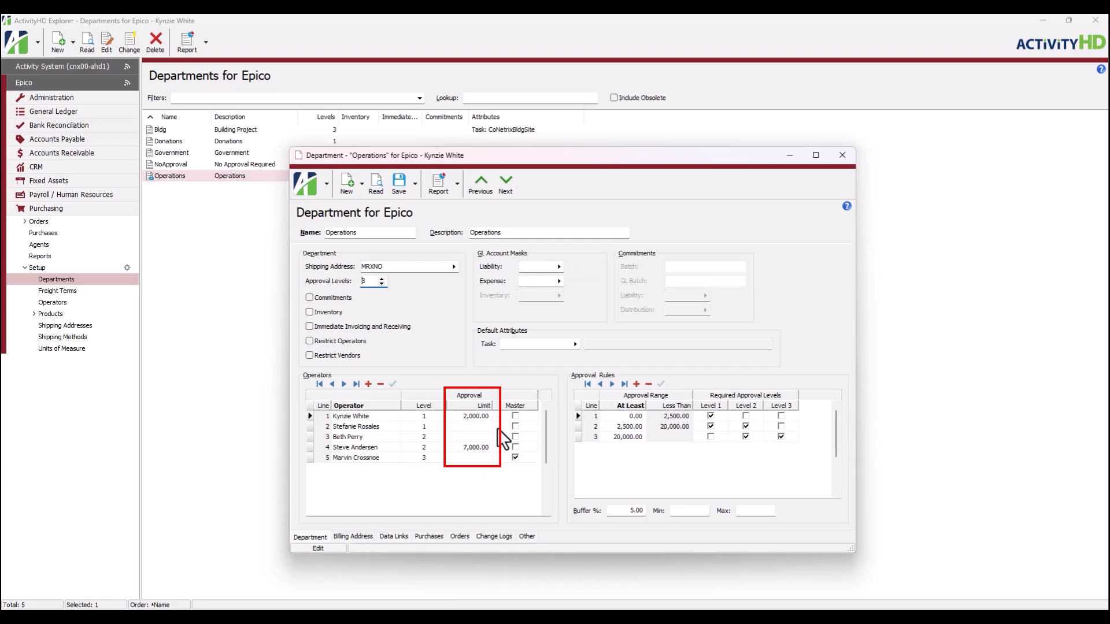
left_click(842, 154)
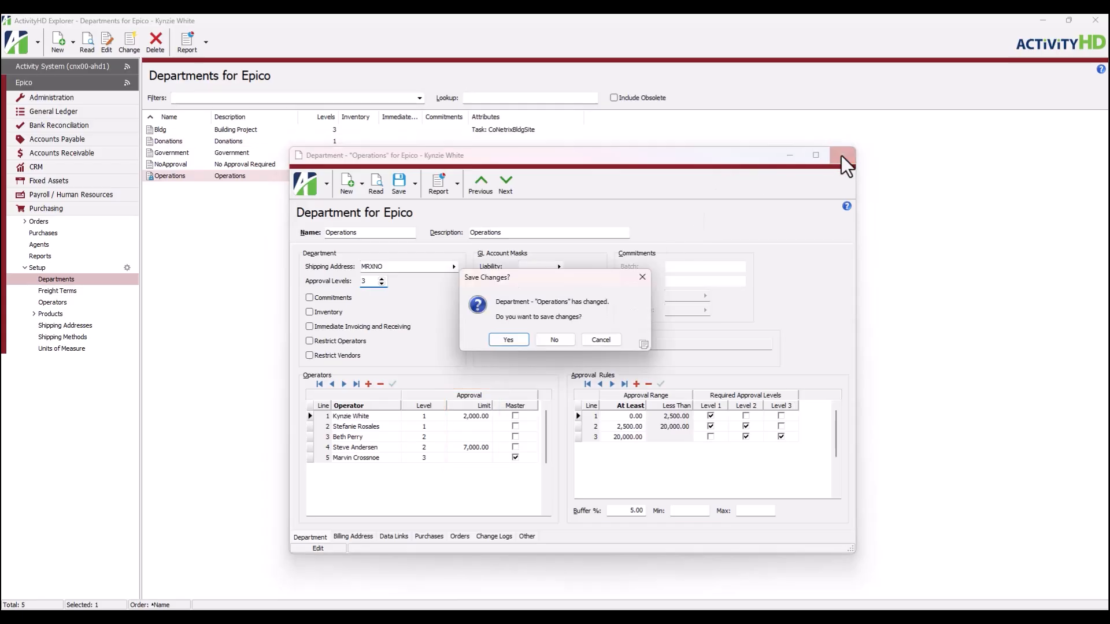
left_click(562, 340)
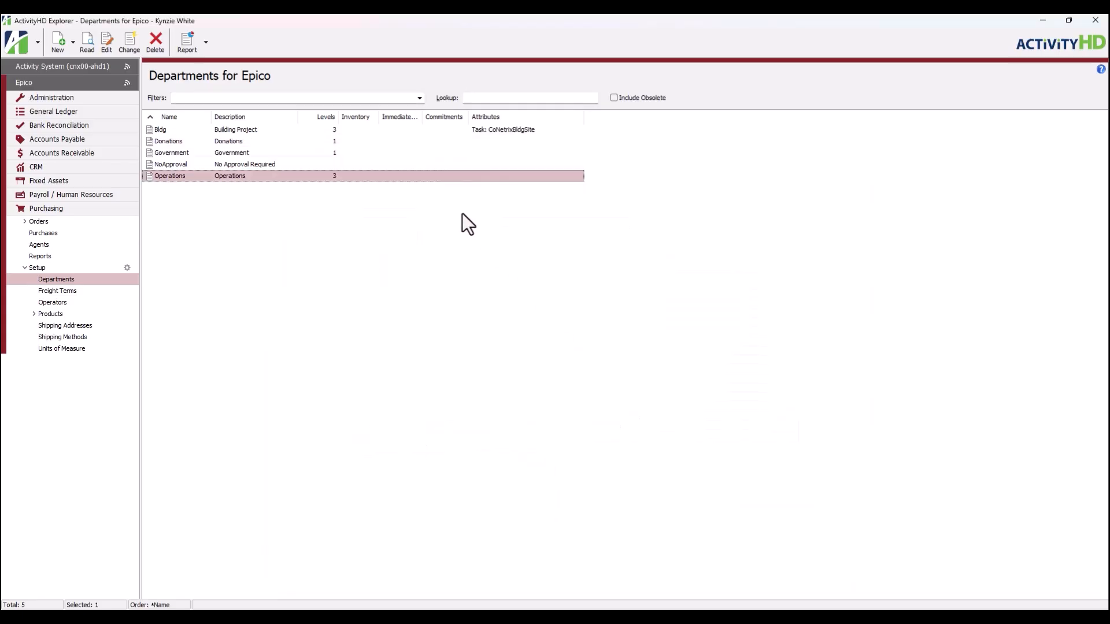
Examine the operators and approval rules of the NoApproval department and close its record
double_click(302, 165)
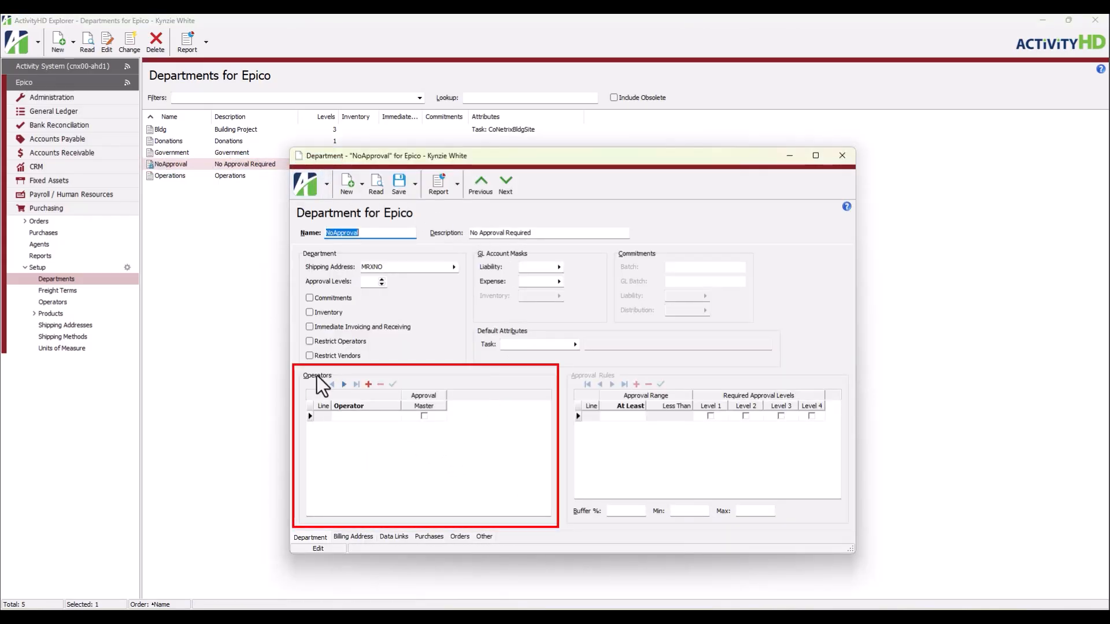
left_click(376, 451)
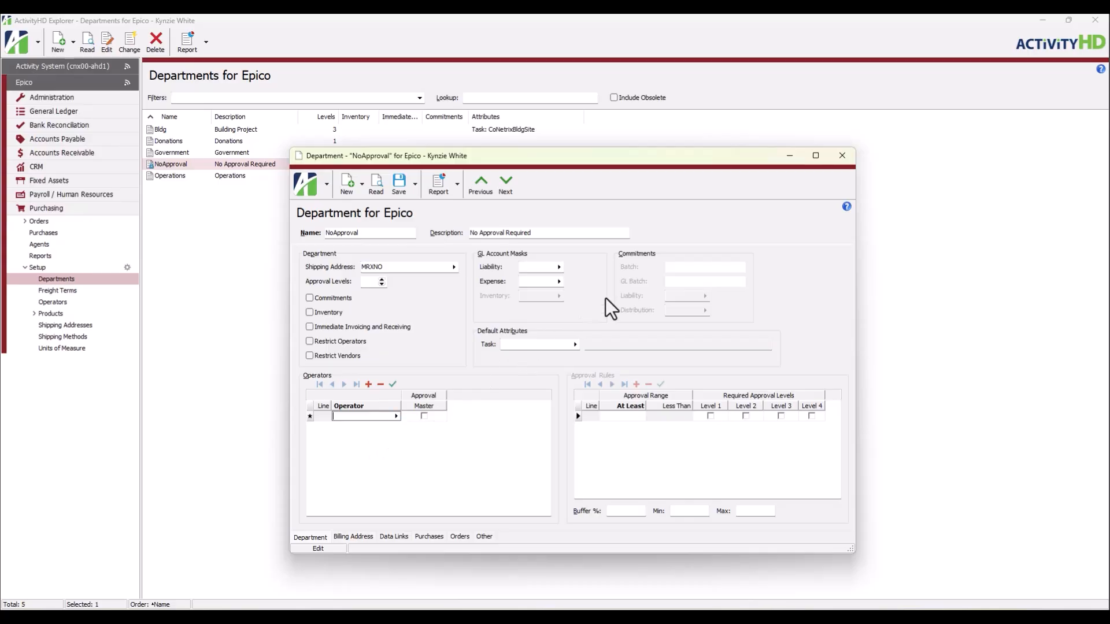
left_click(842, 155)
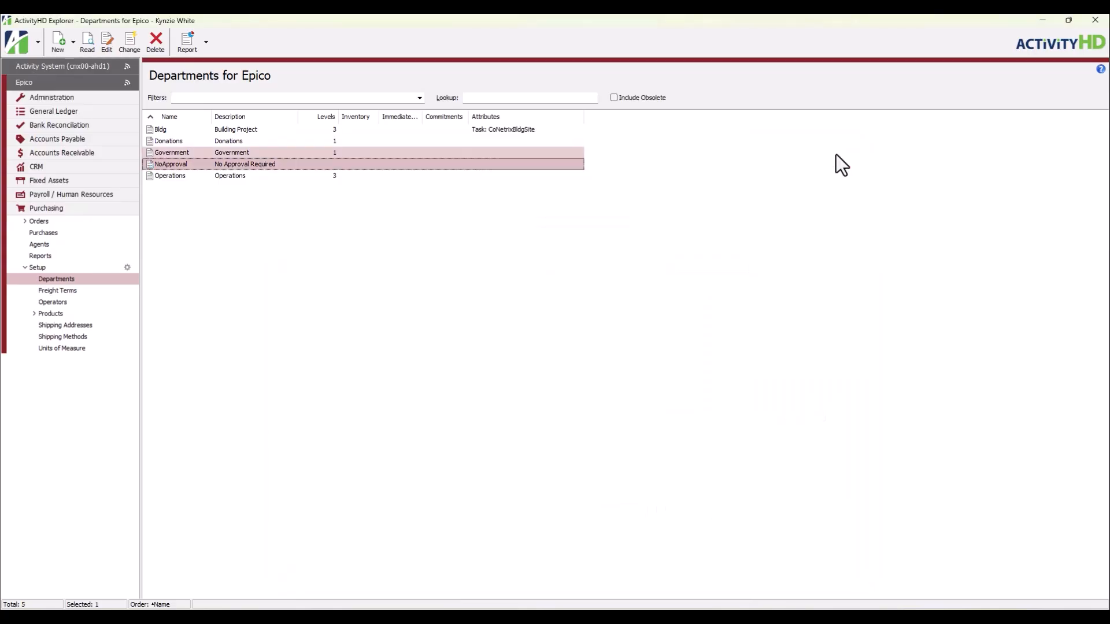
left_click(413, 246)
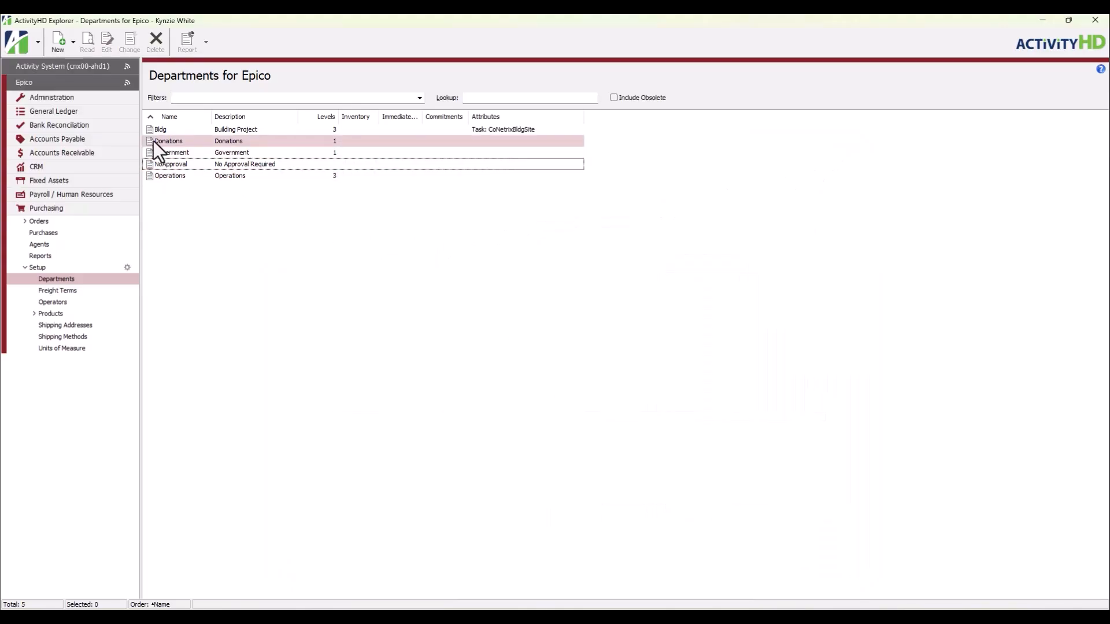
Open the new DavisWetzel invoice in Accounts Payable and set its approval department to Operations
left_click(108, 143)
left_click(70, 176)
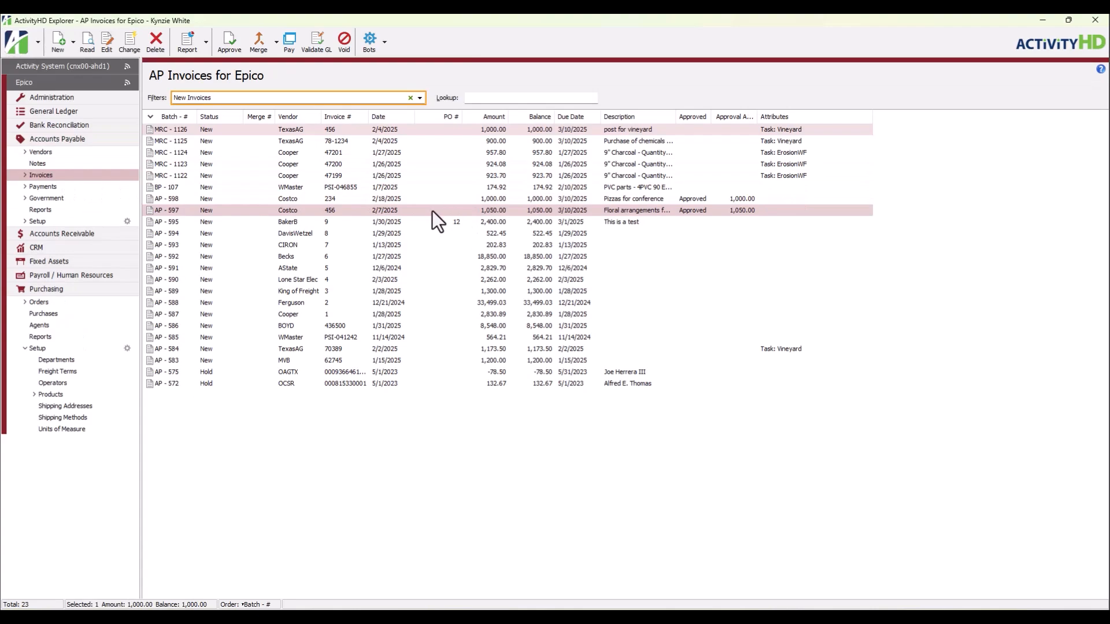
double_click(422, 231)
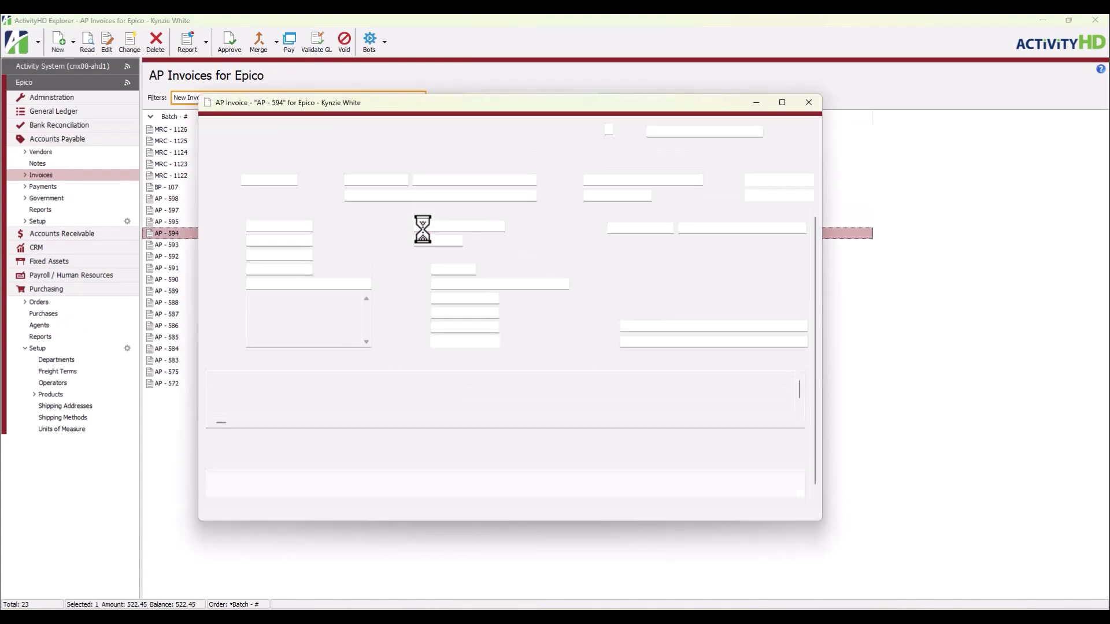
left_click(514, 225)
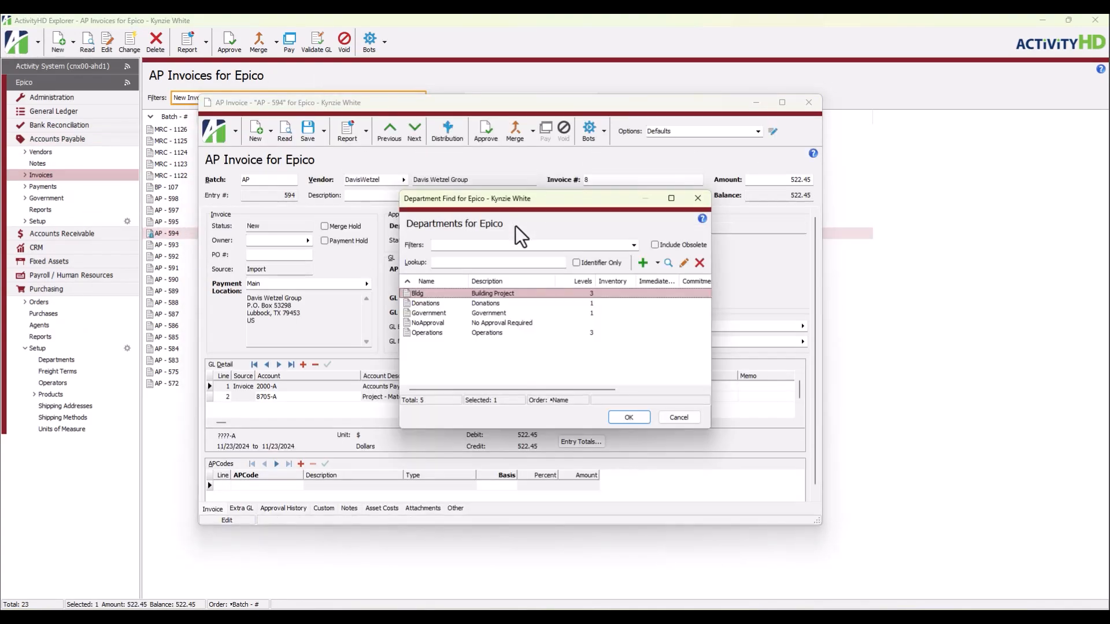
left_click(491, 333)
left_click(620, 415)
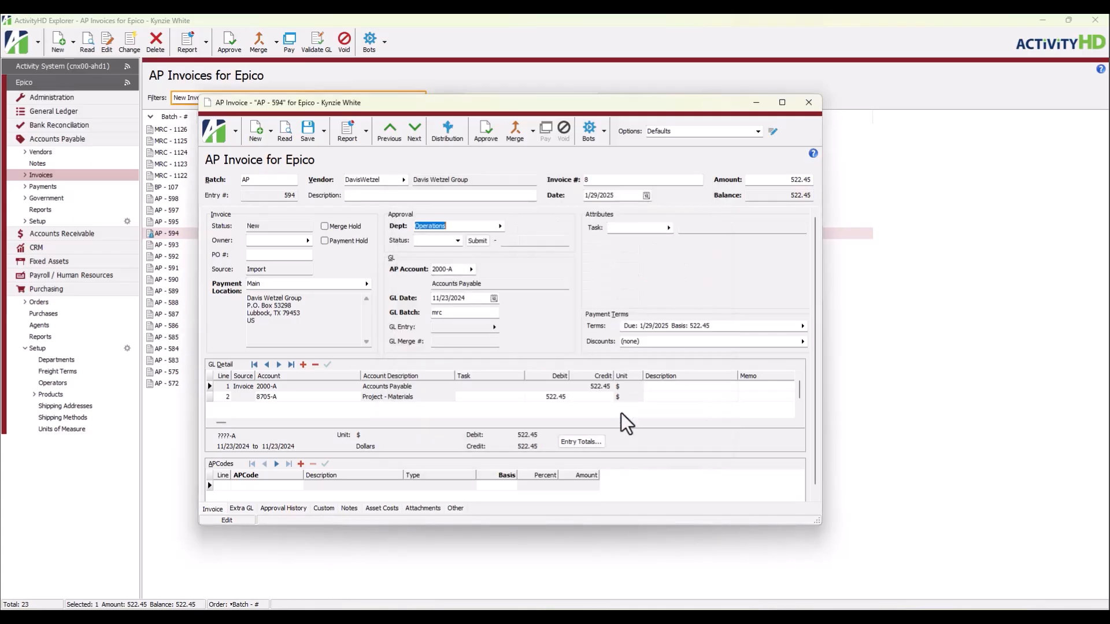
Save the invoice changes and try to merge the DavisWetzel invoice with the Operations department assigned
left_click(511, 131)
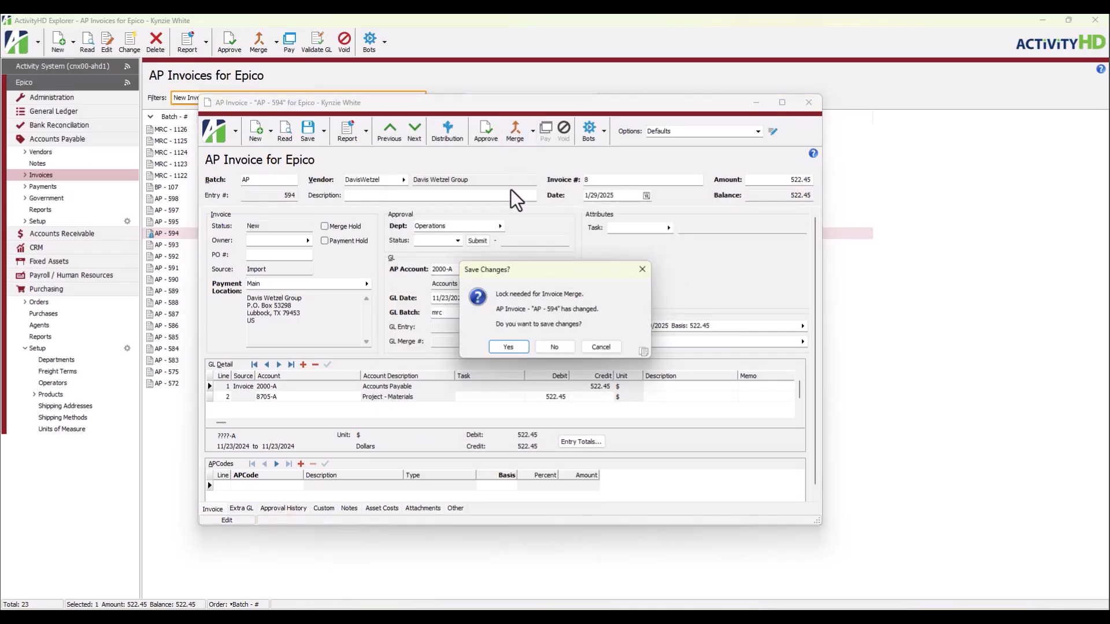
left_click(502, 350)
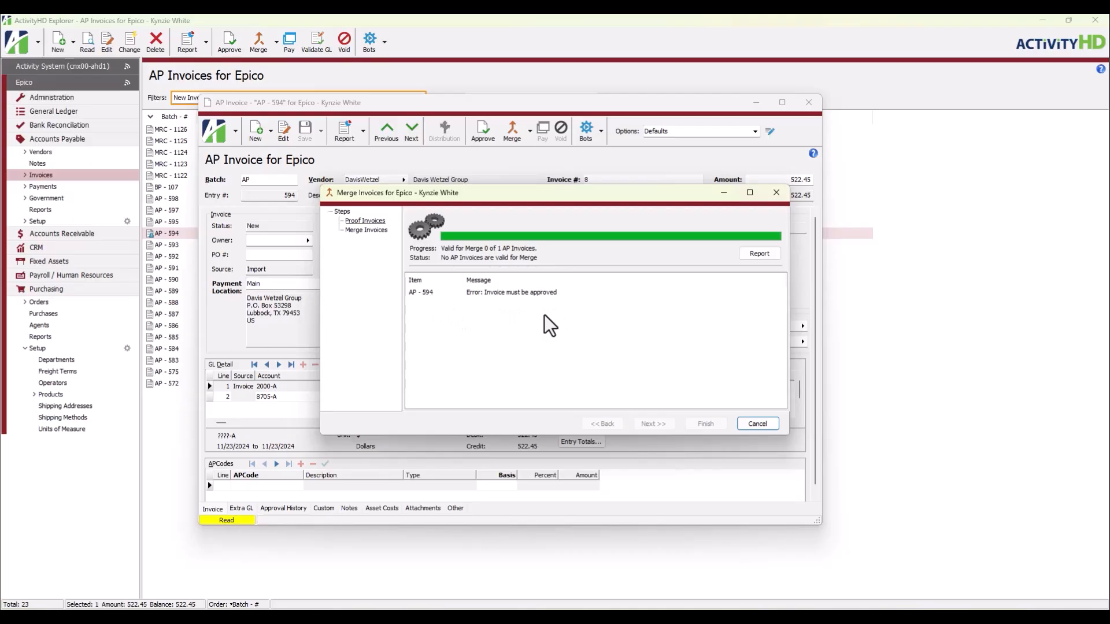
left_click(759, 425)
Set the DavisWetzel invoice's approval department to NoApproval
left_click(497, 228)
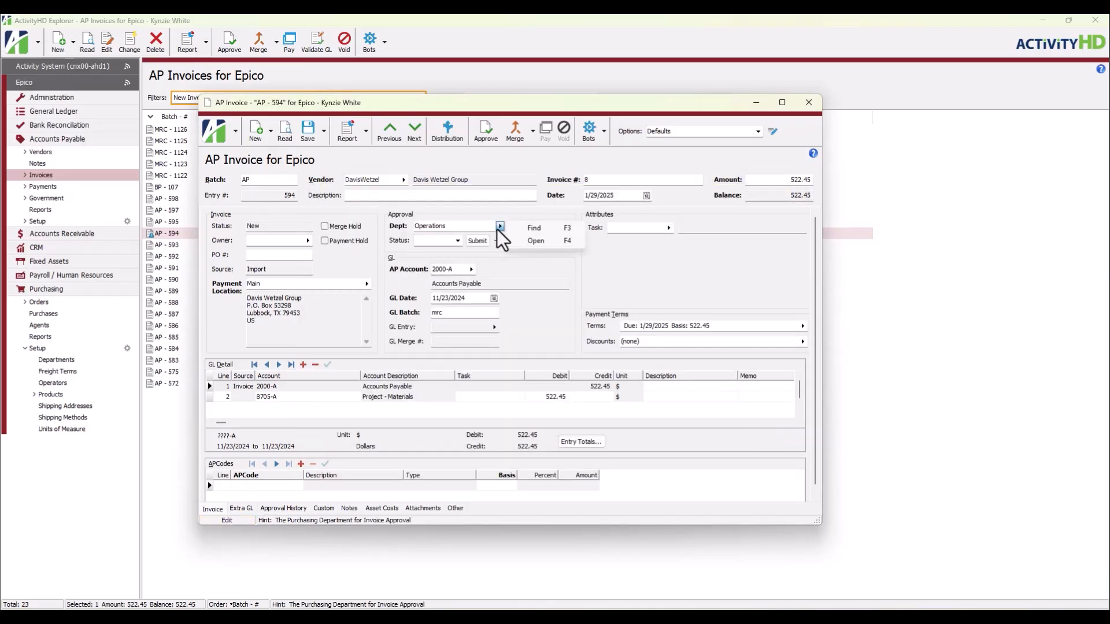
left_click(533, 228)
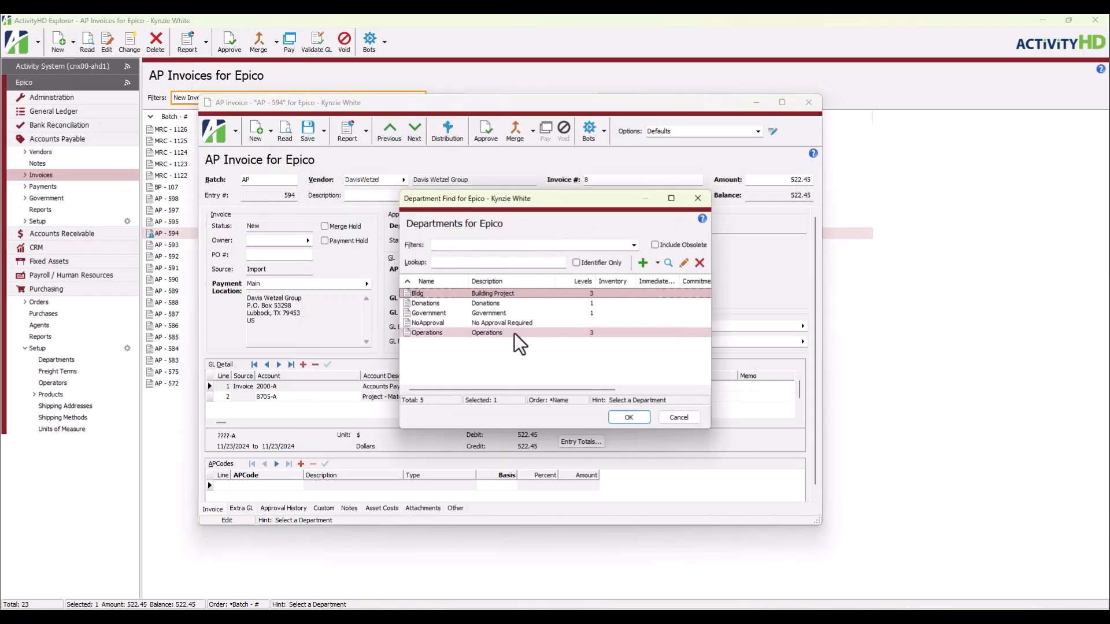
double_click(517, 324)
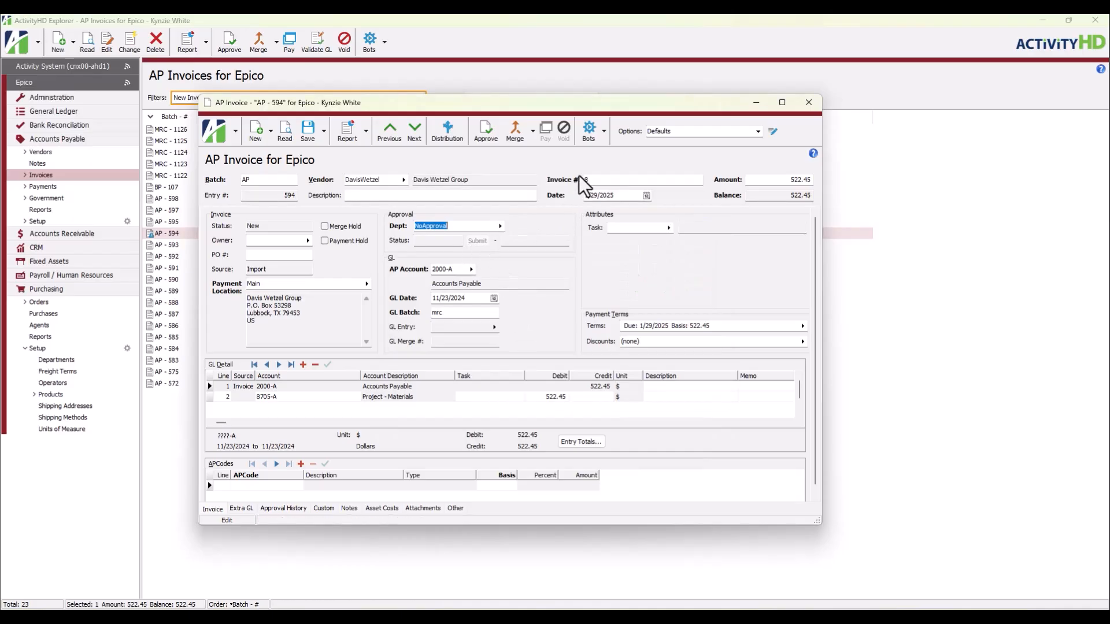
Save and merge the DavisWetzel invoice, and close its record
left_click(516, 133)
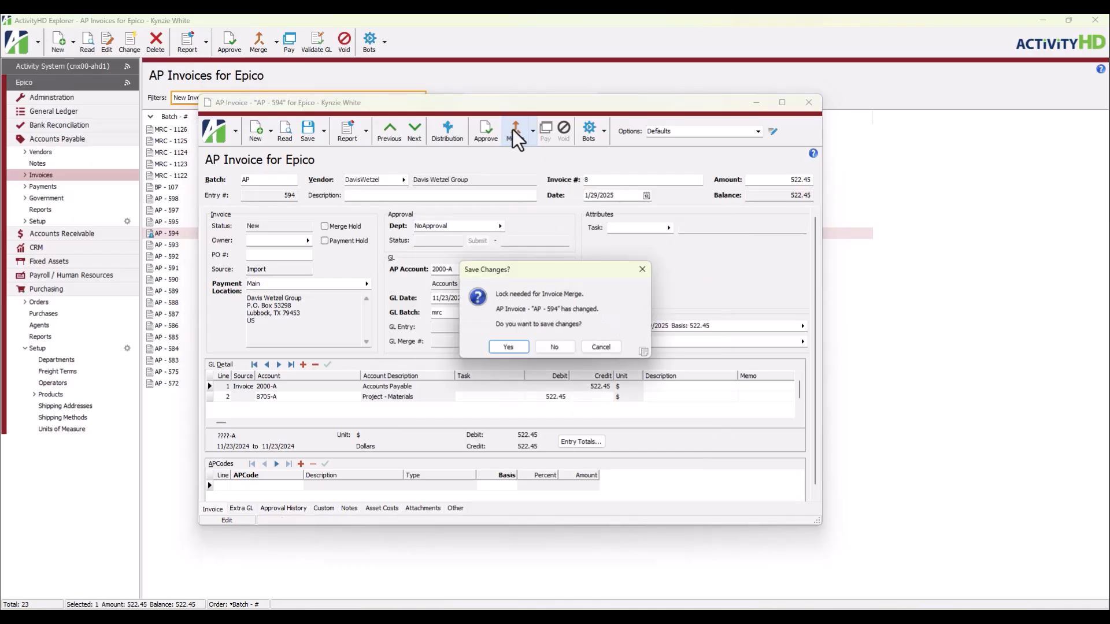
left_click(524, 346)
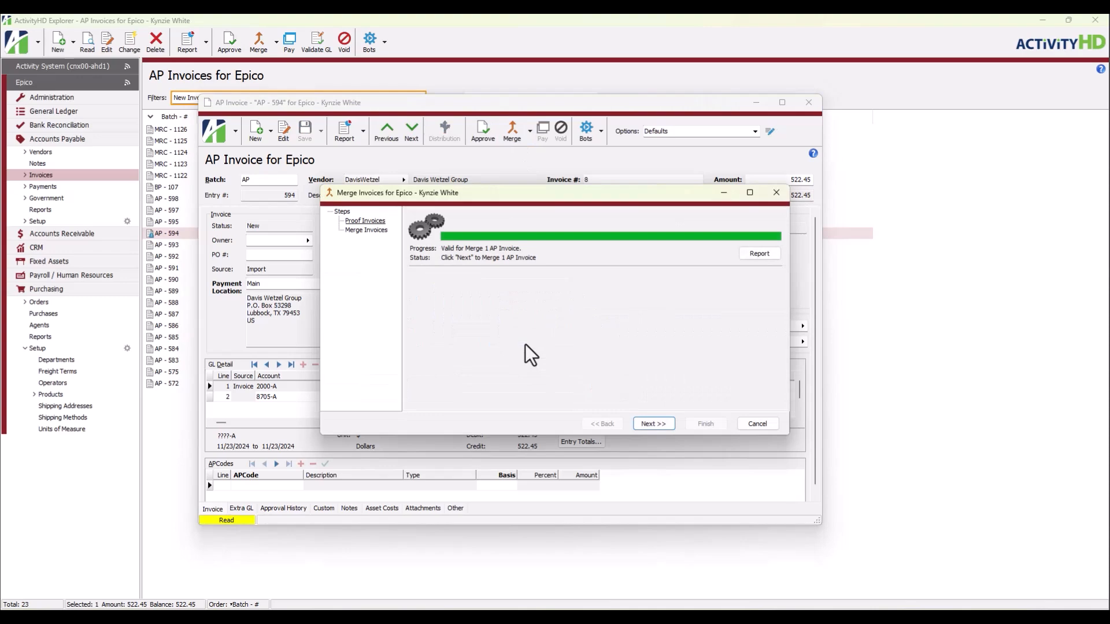
left_click(650, 424)
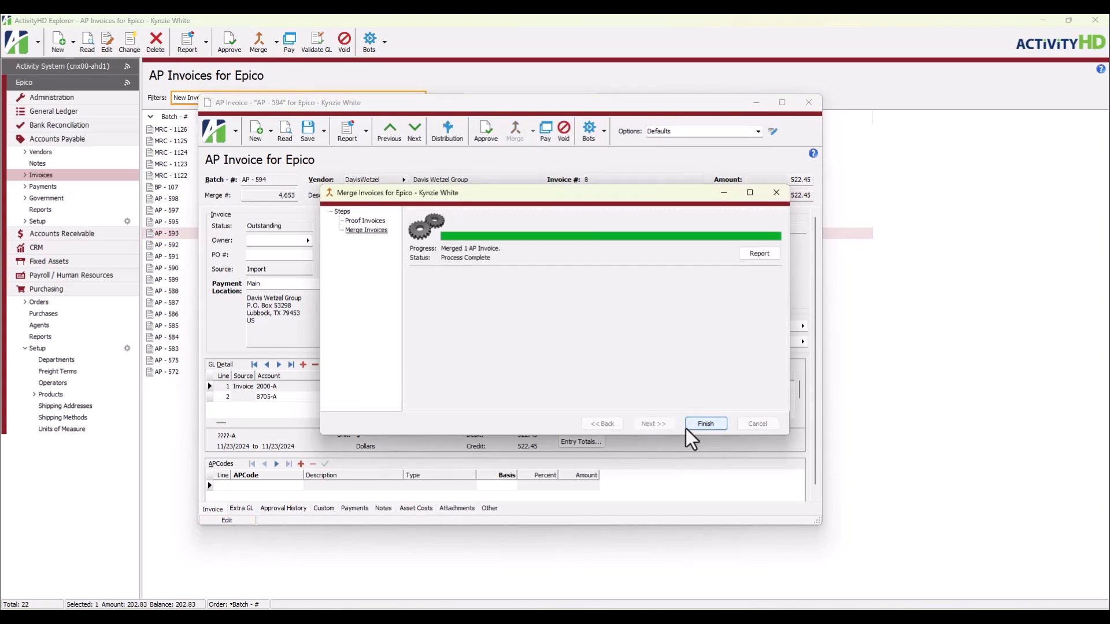
left_click(714, 425)
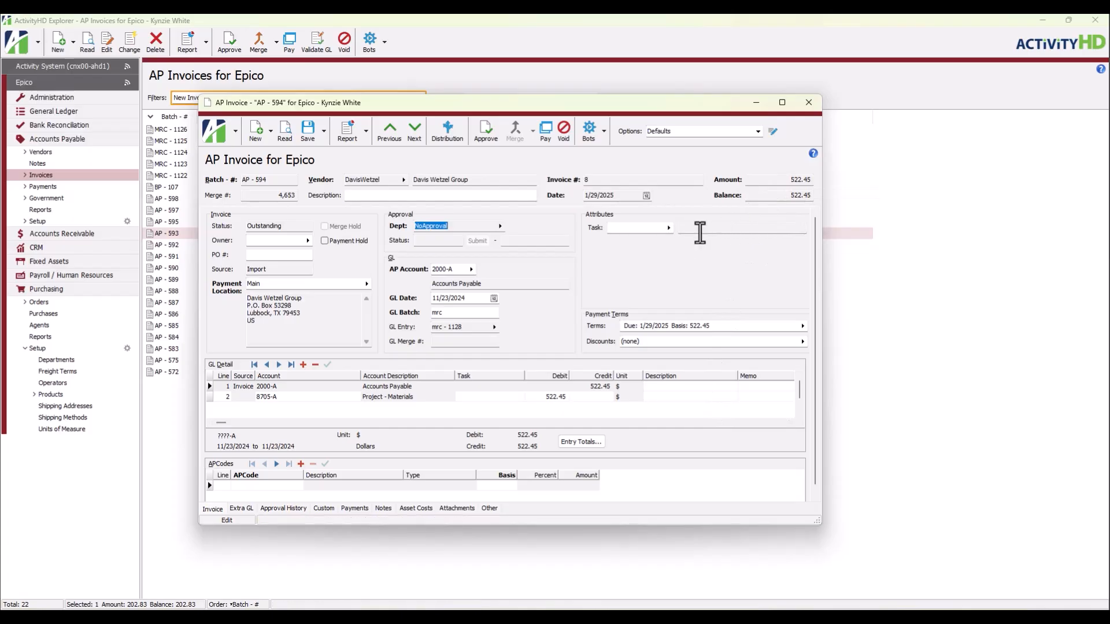
left_click(811, 105)
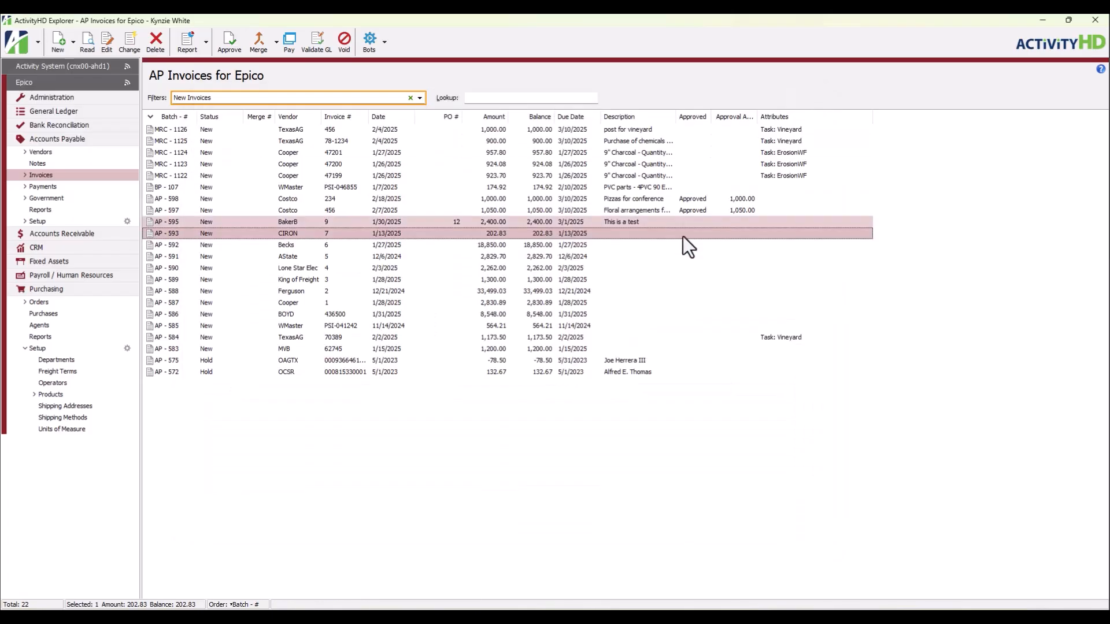
Open the signed-in operator's record in the Purchasing setup and look up the departments that can be assigned to it
left_click(484, 413)
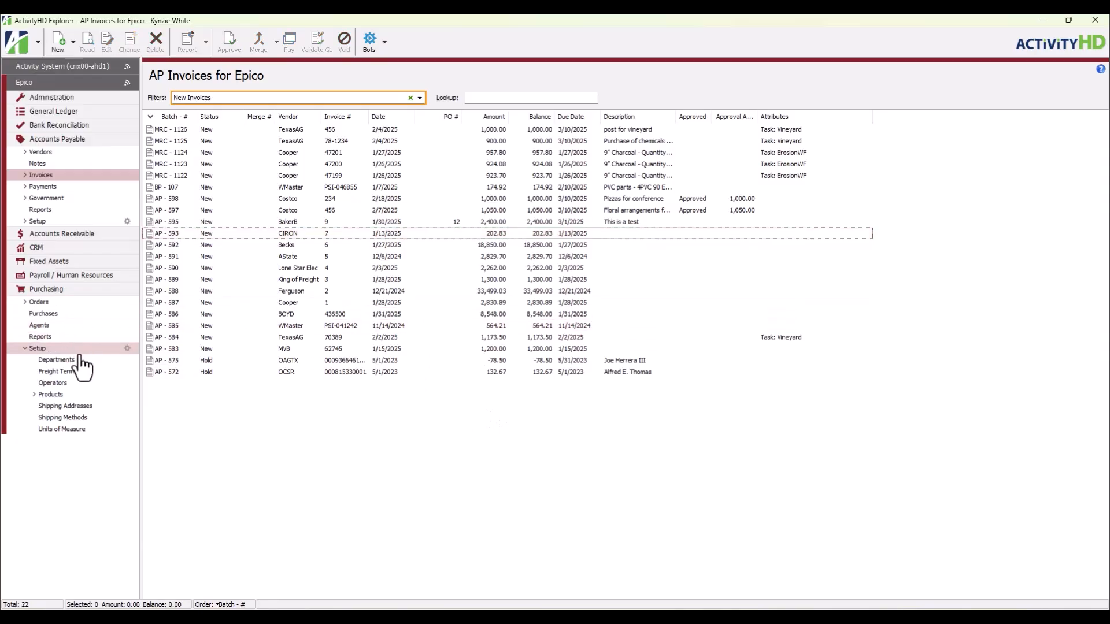
left_click(97, 384)
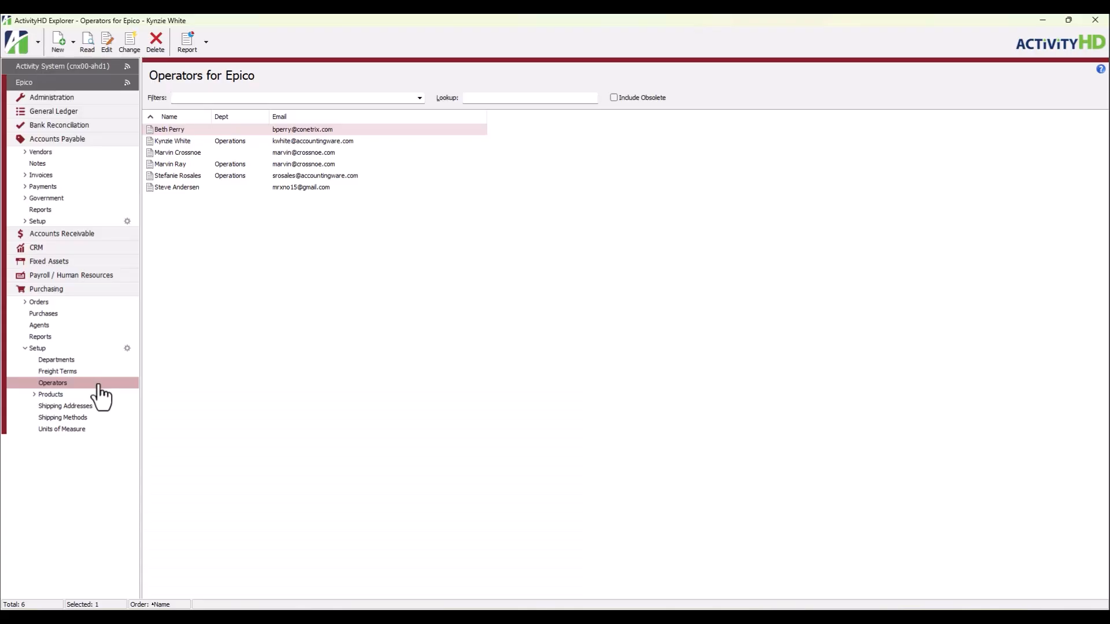
left_click(314, 242)
double_click(262, 143)
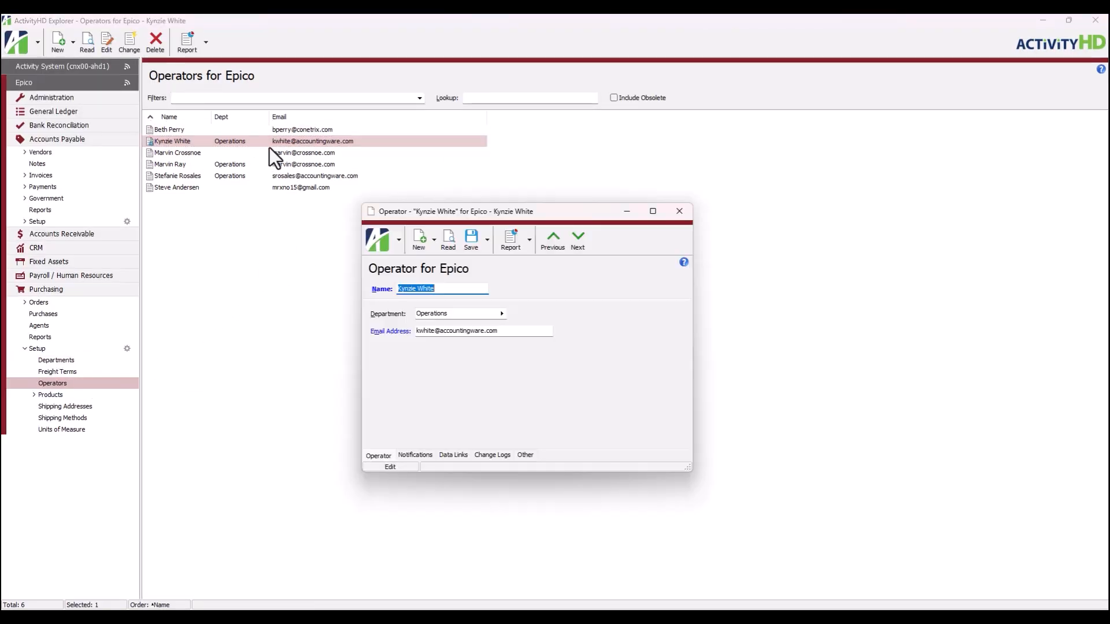
left_click(503, 313)
left_click(521, 316)
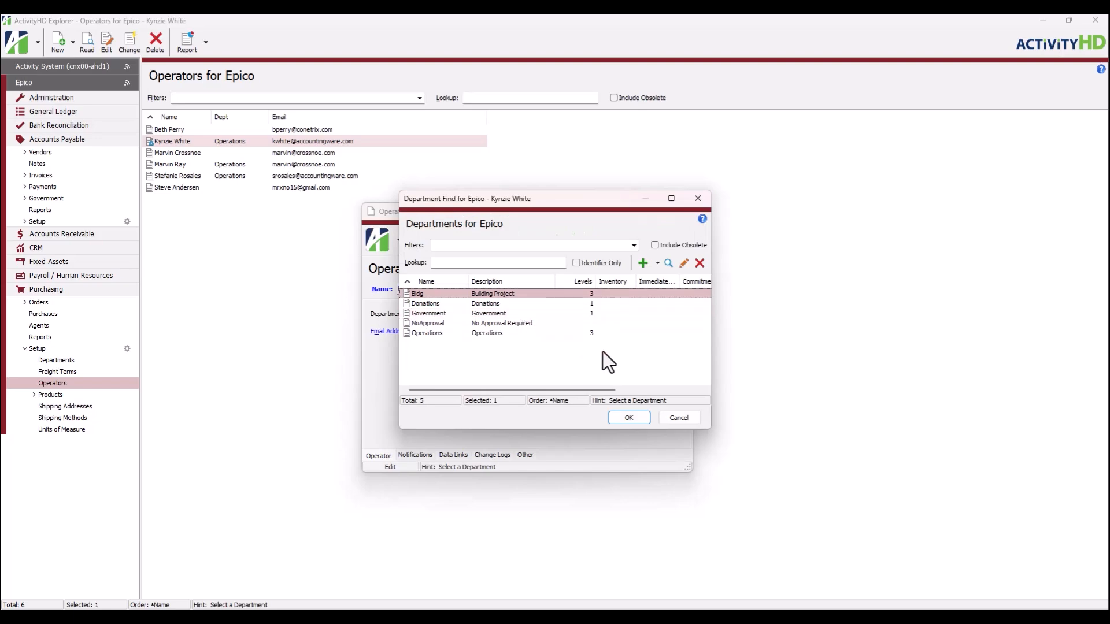
left_click(691, 420)
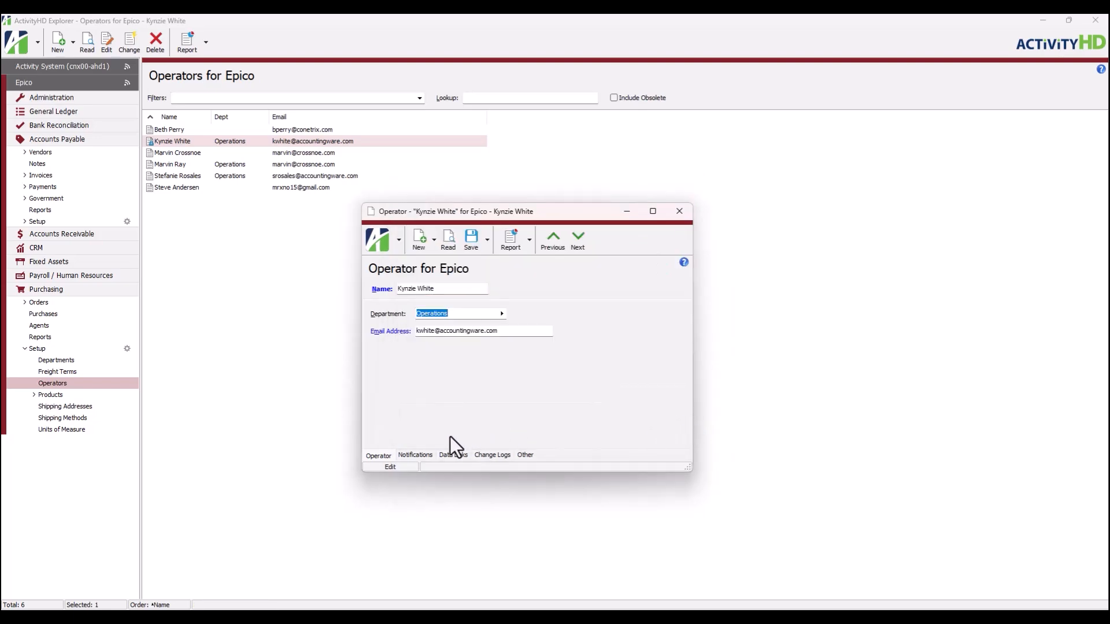
Review the delivery method options for the operator's Invoice Approval Completed, Invoice Approval Needed and Invoice Disapproved notifications, and close the operator record
left_click(431, 459)
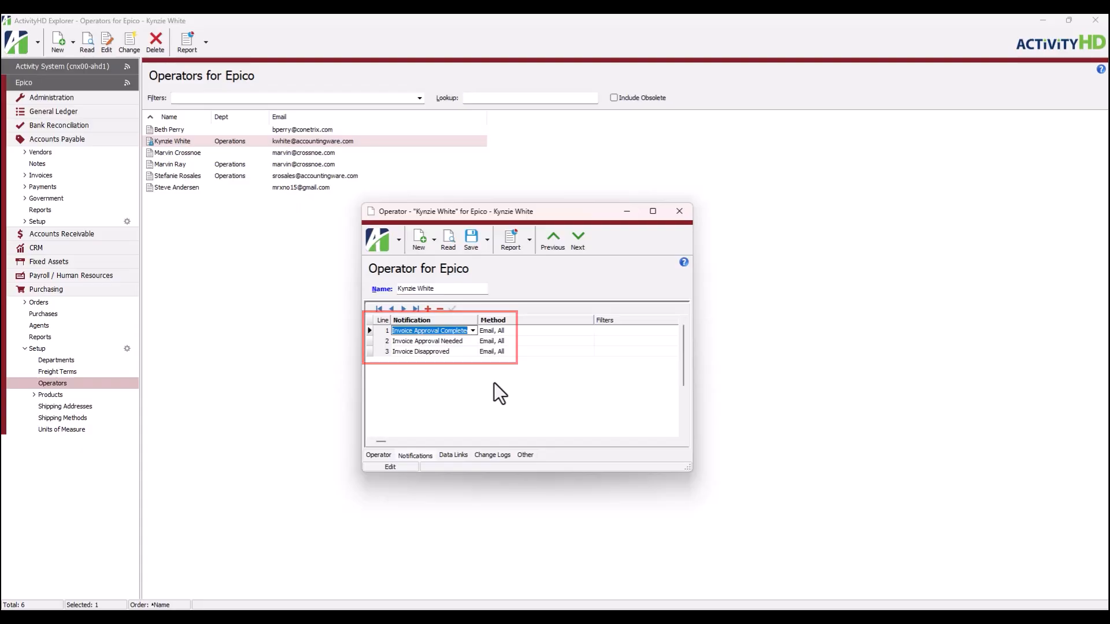
left_click(577, 331)
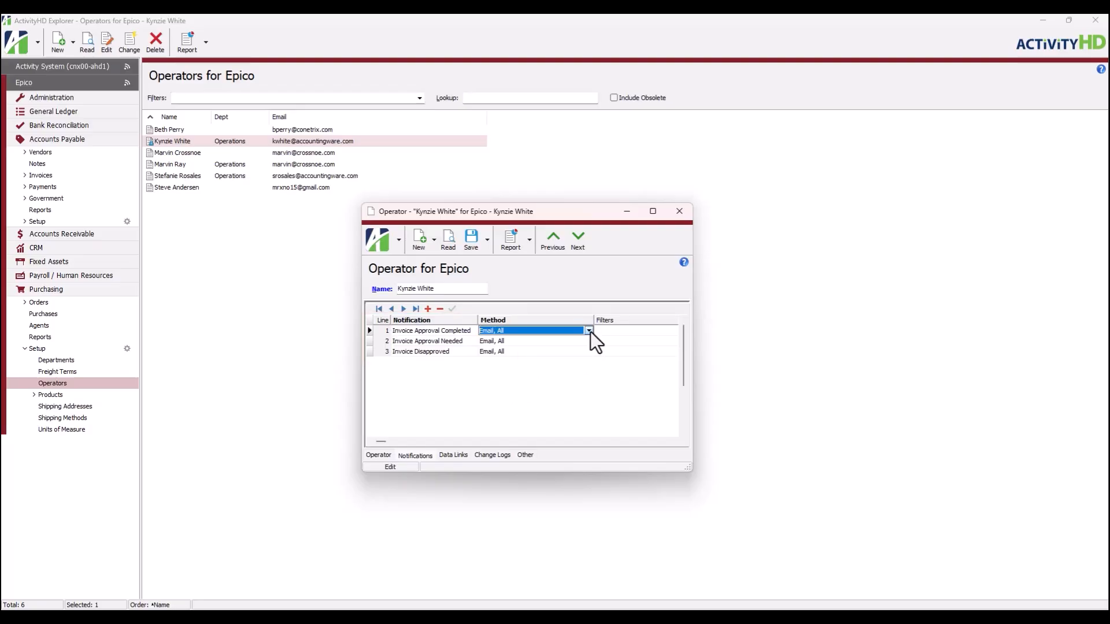
left_click(589, 331)
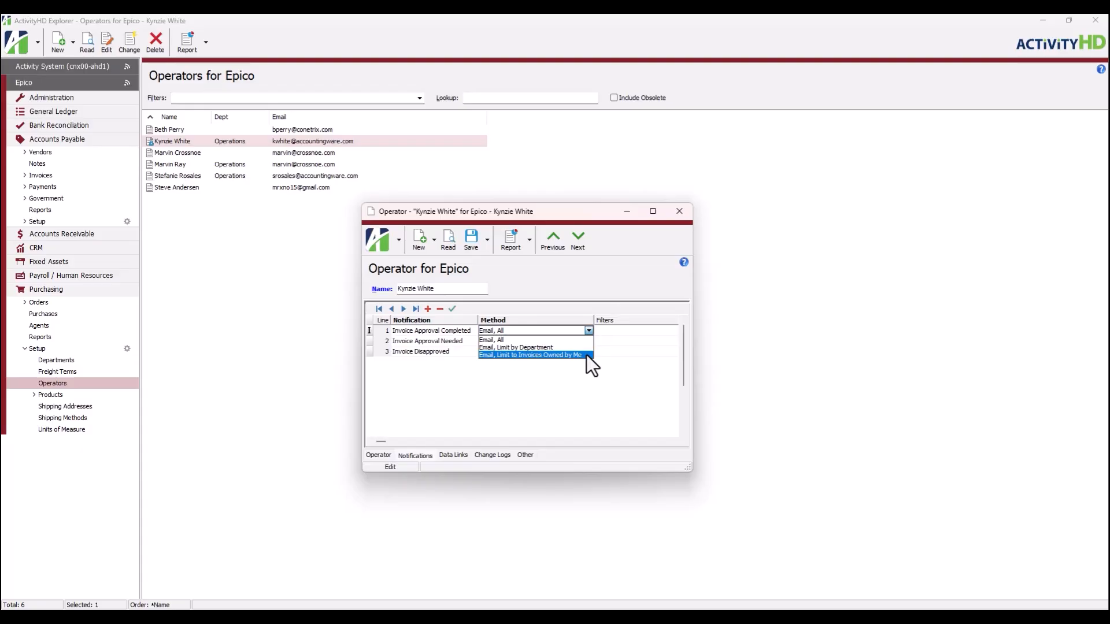
left_click(586, 338)
left_click(585, 342)
left_click(588, 341)
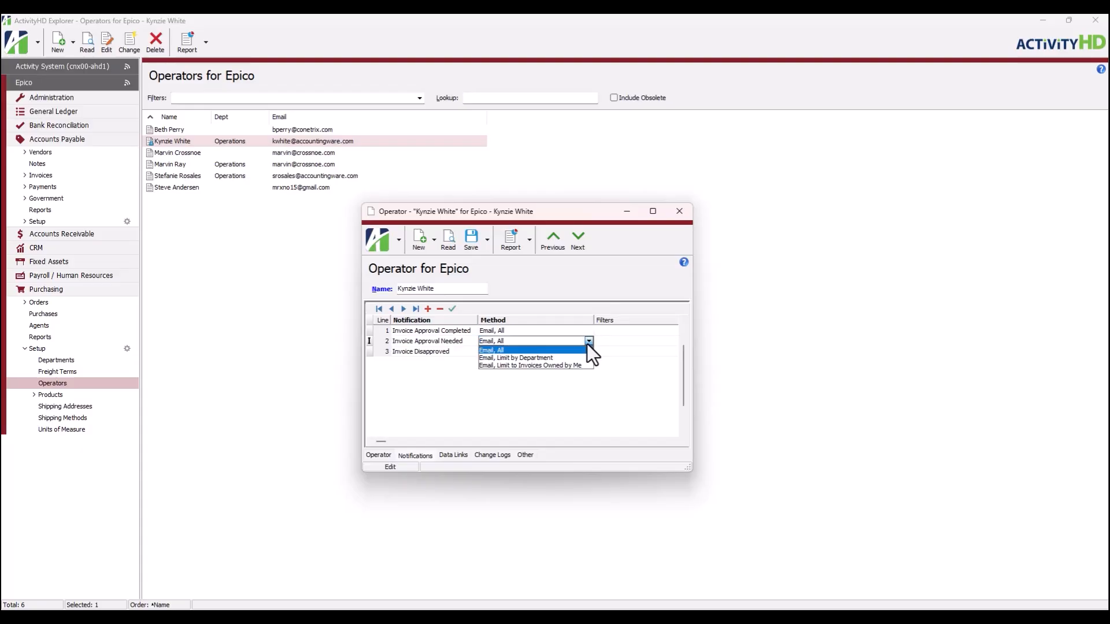
left_click(587, 343)
left_click(585, 352)
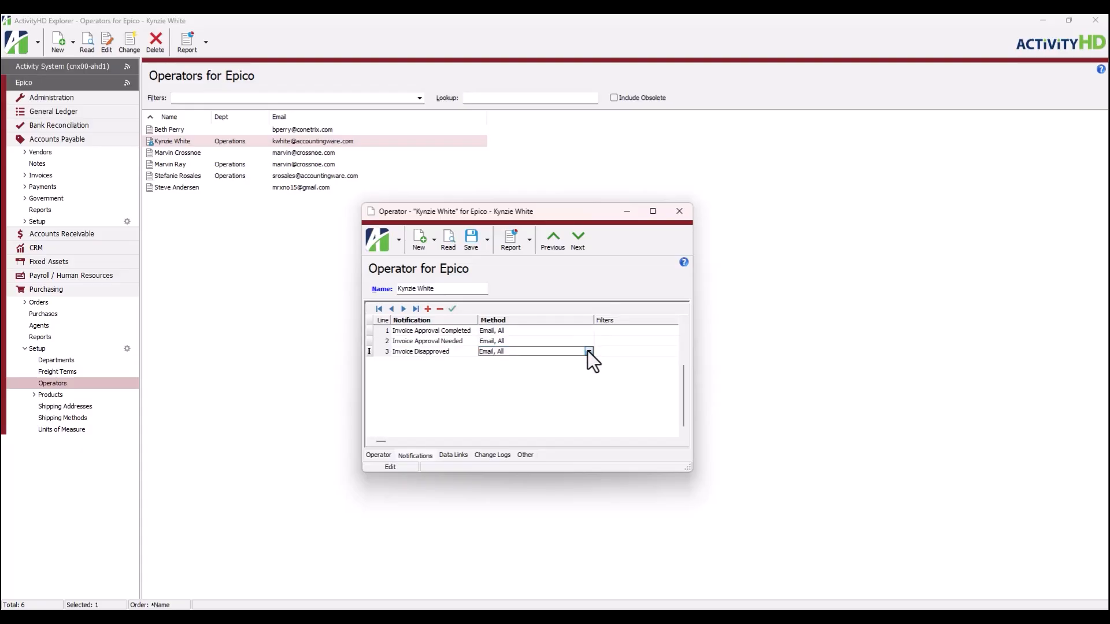
left_click(587, 351)
left_click(587, 351)
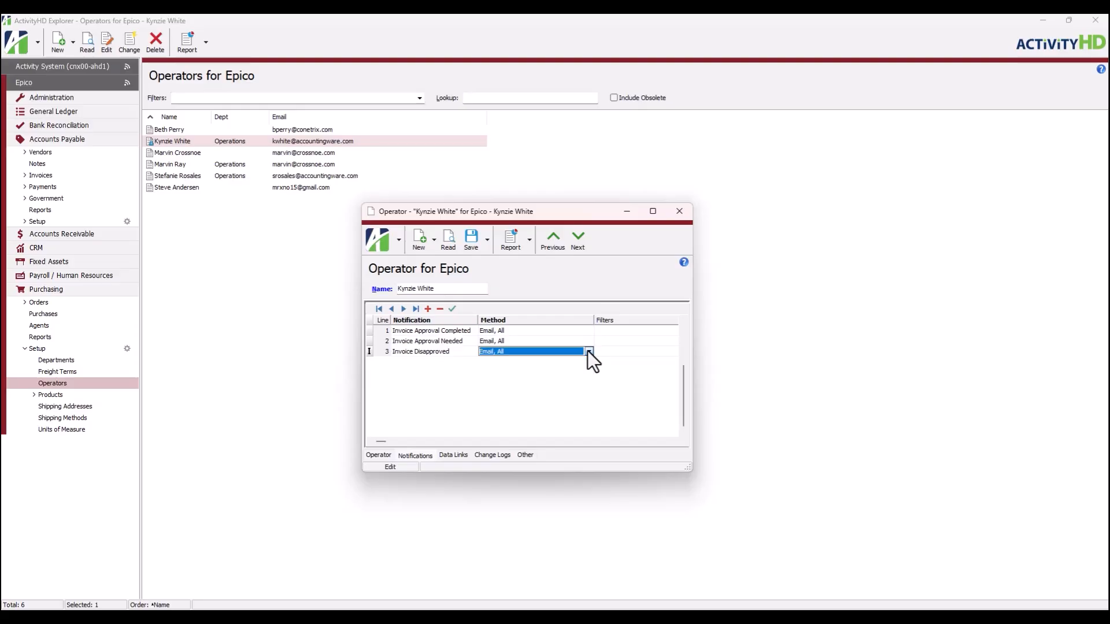
left_click(679, 211)
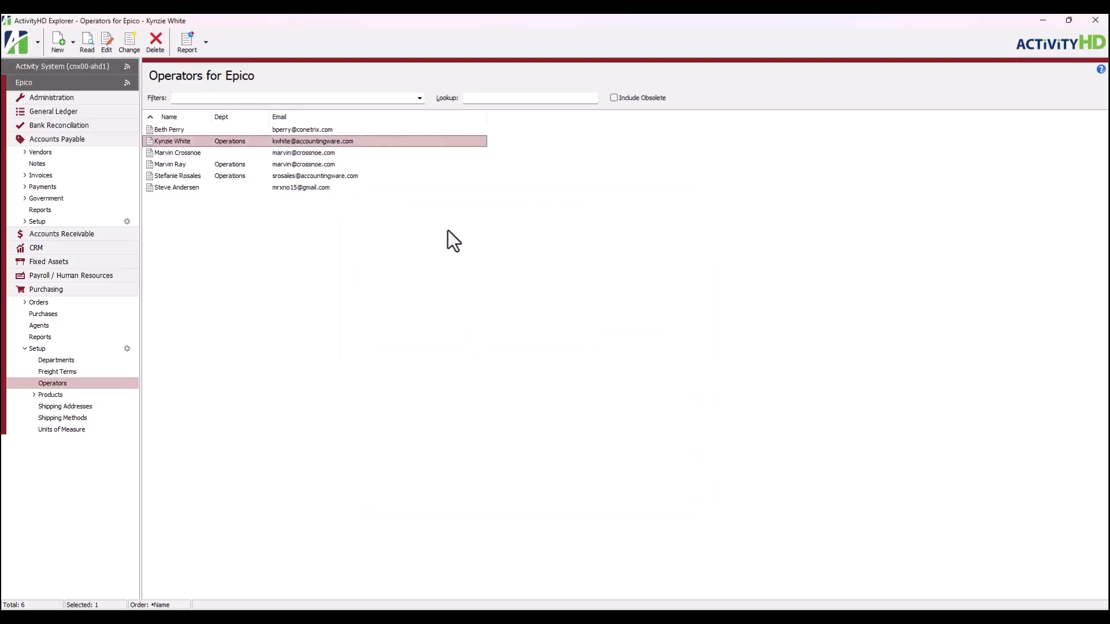
Show the Accounts Payable invoices filtered by New Invoices
left_click(111, 179)
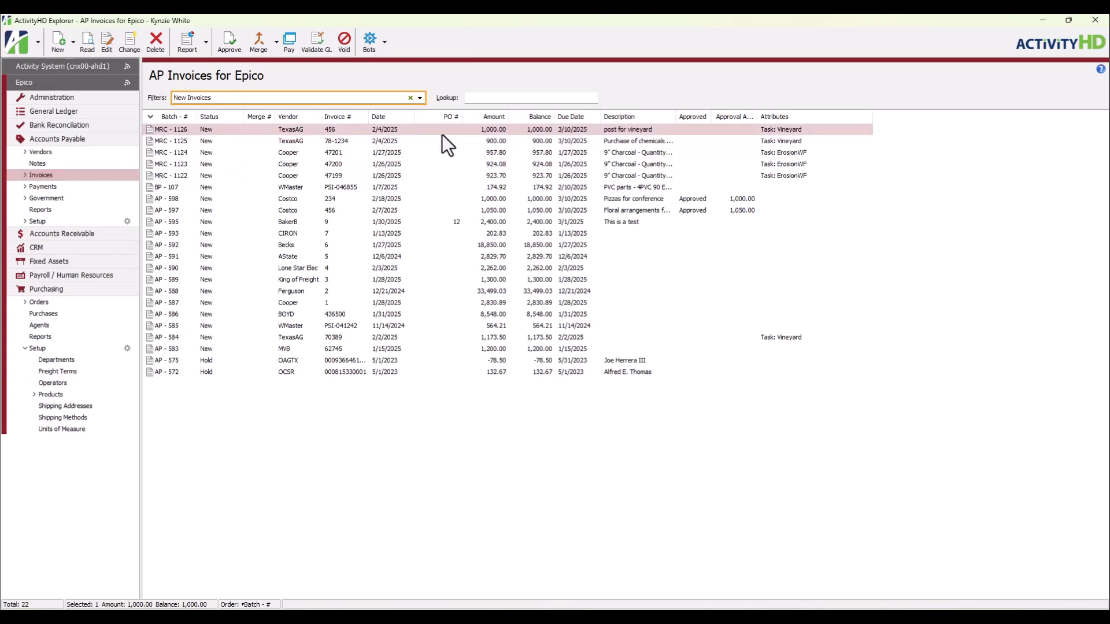
left_click(420, 99)
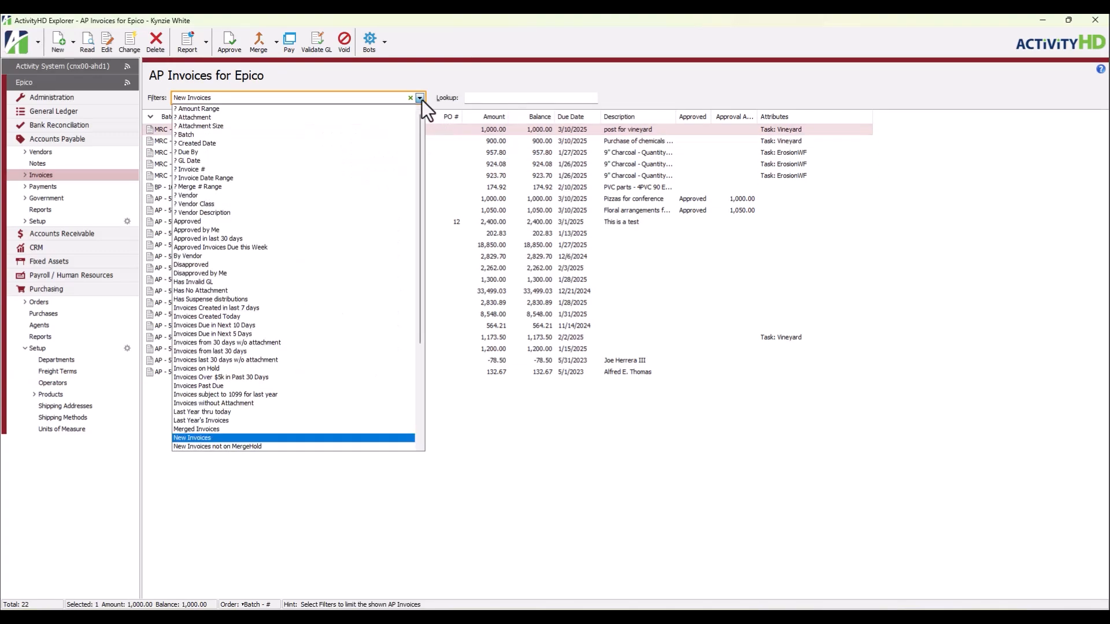
left_click(313, 437)
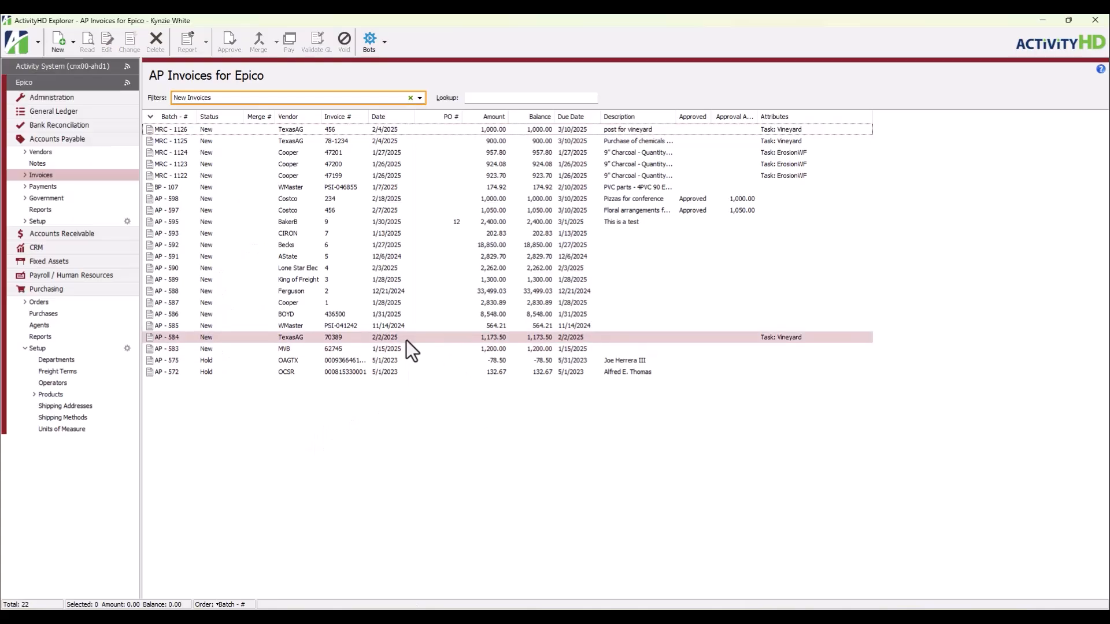
Set the King of Freight invoice's approval status to Ready, save it and close its record
left_click(445, 280)
double_click(447, 281)
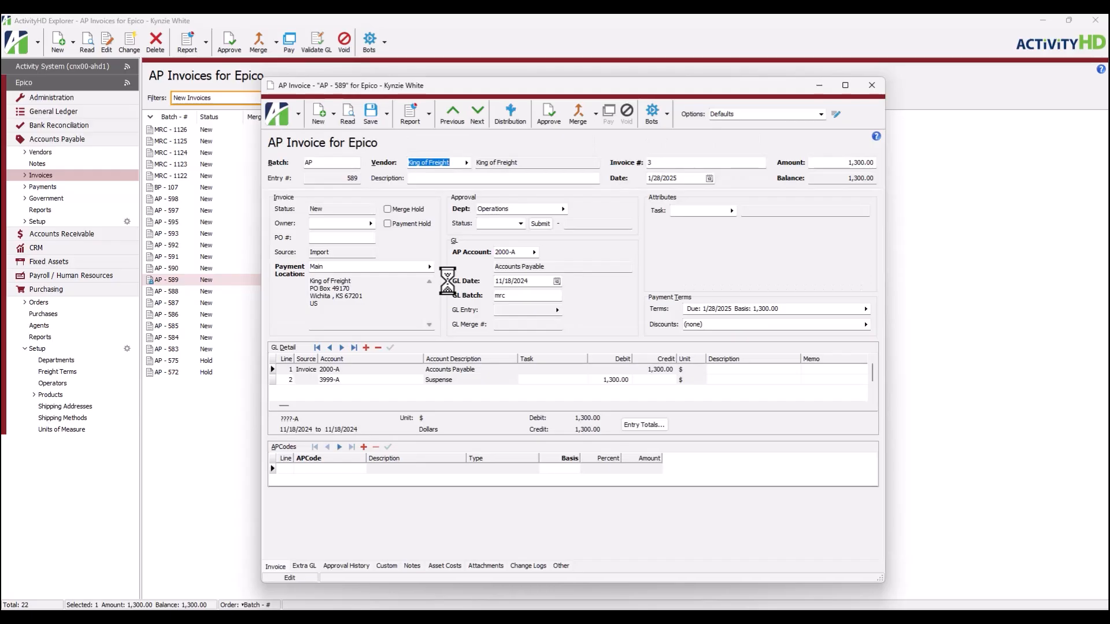
left_click(522, 223)
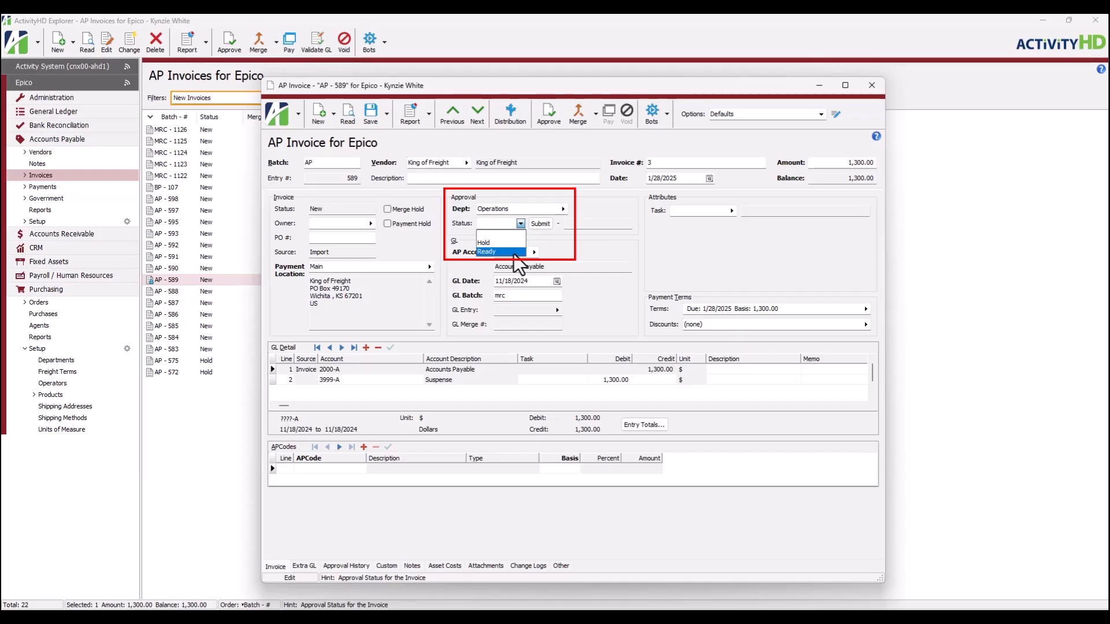
left_click(515, 252)
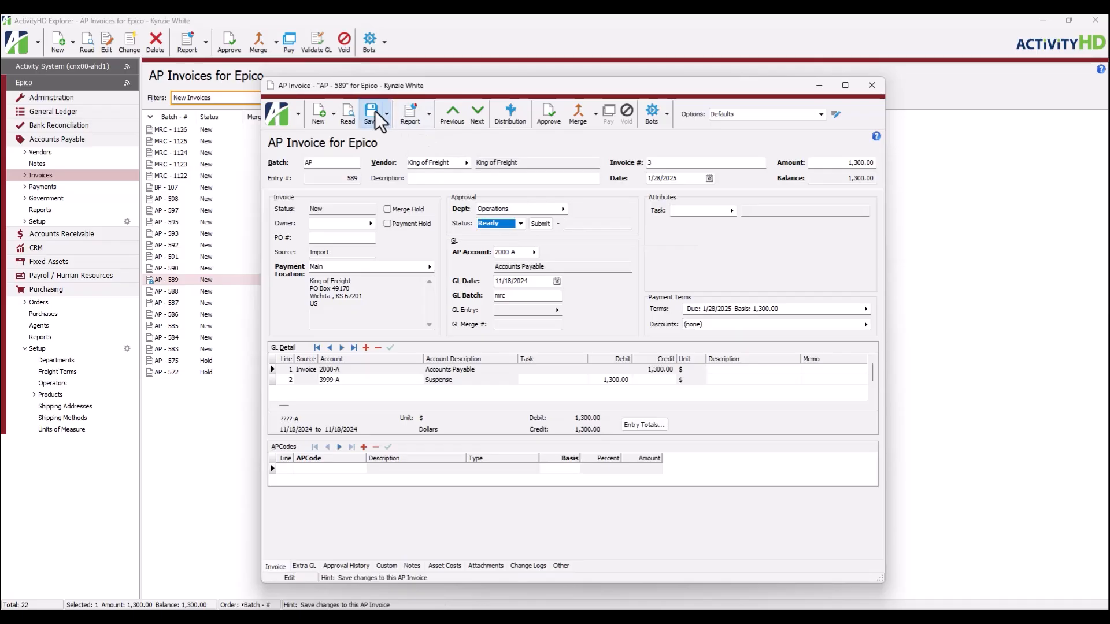
left_click(882, 88)
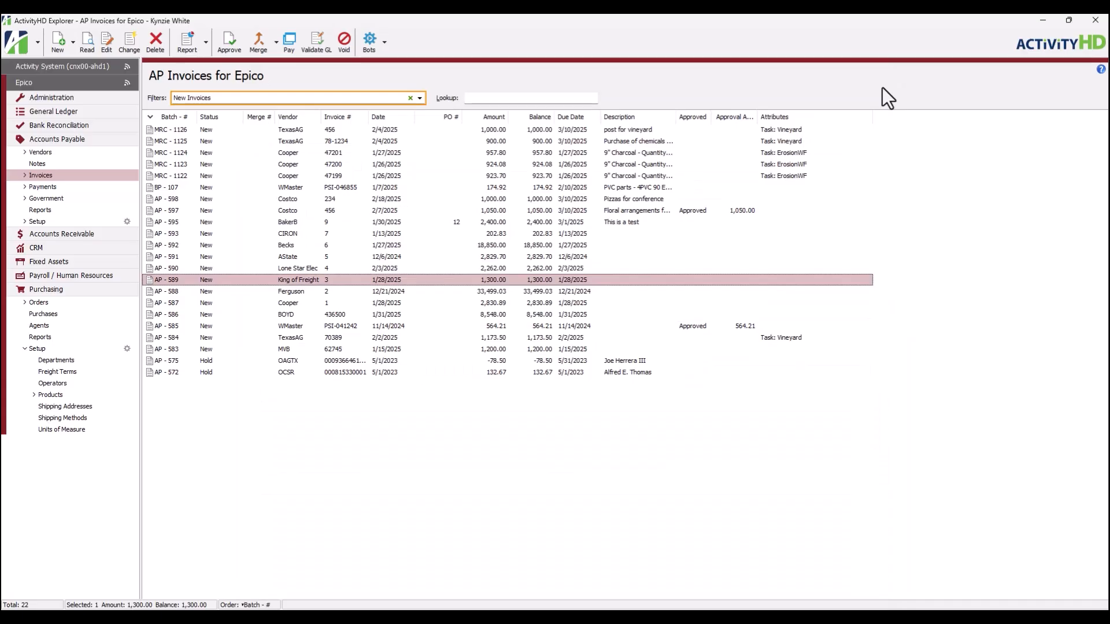
Reopen the King of Freight invoice, approve it at Level 1 for the current invoice amount, and close its record
left_click(574, 425)
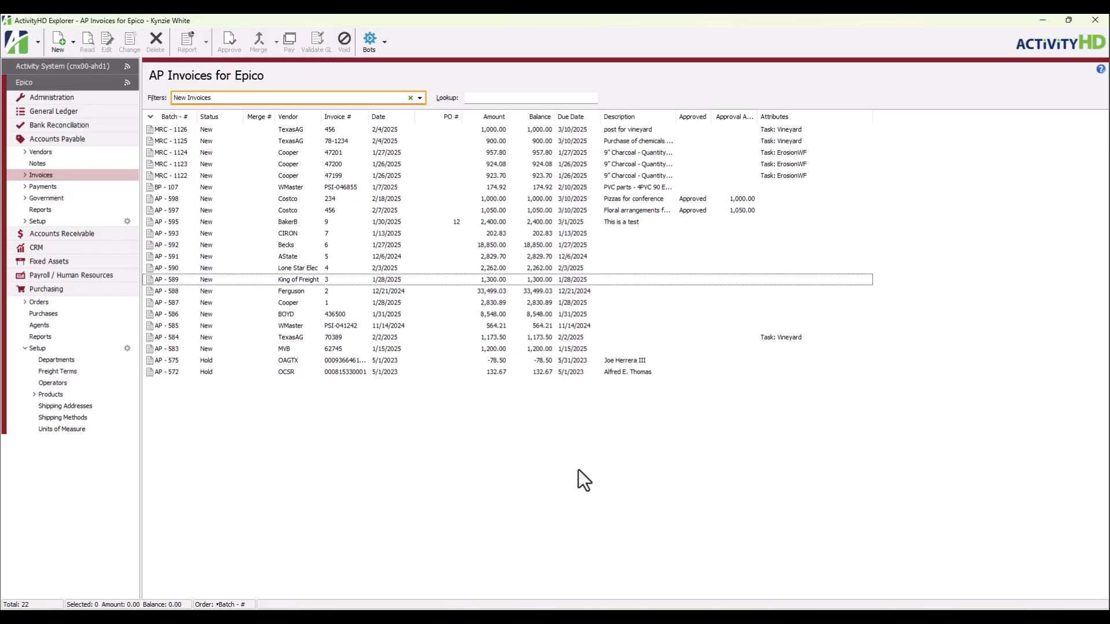
double_click(352, 281)
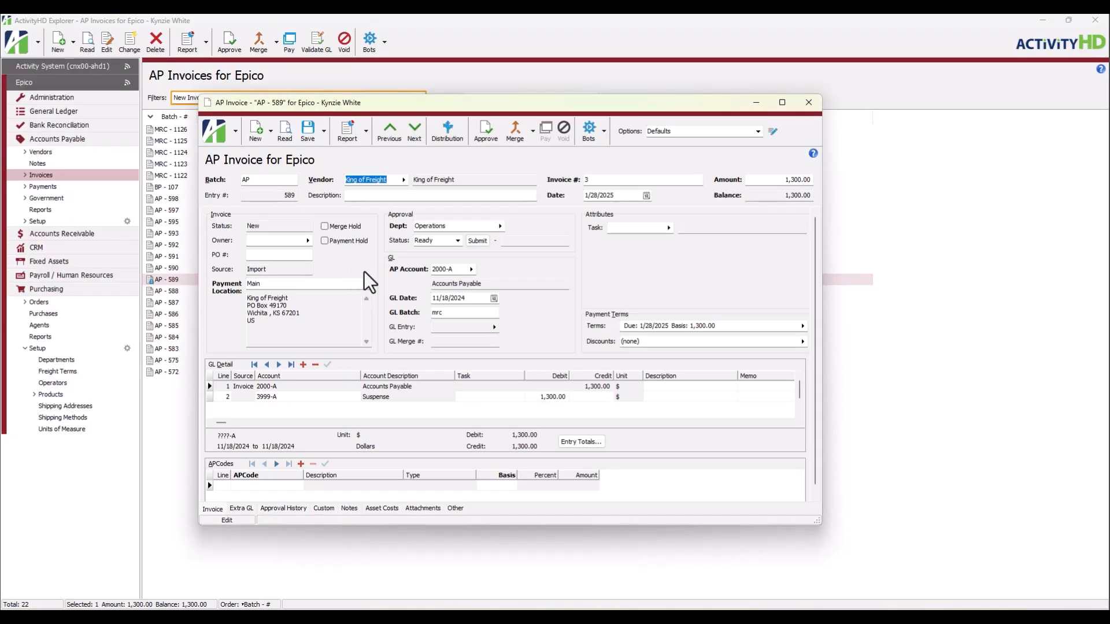
left_click(487, 126)
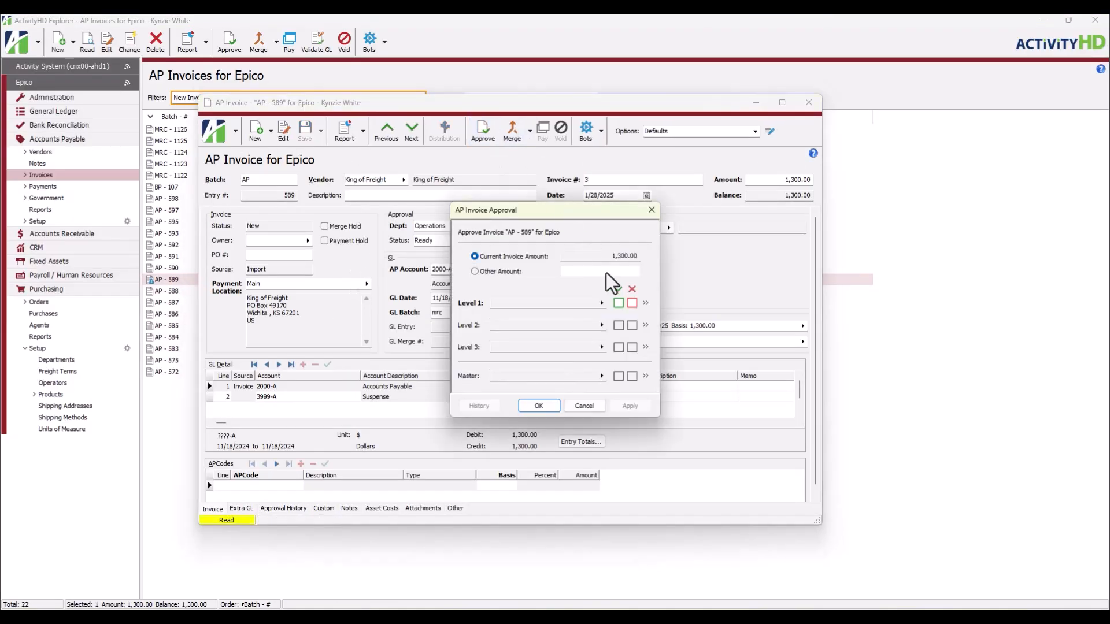
left_click(619, 302)
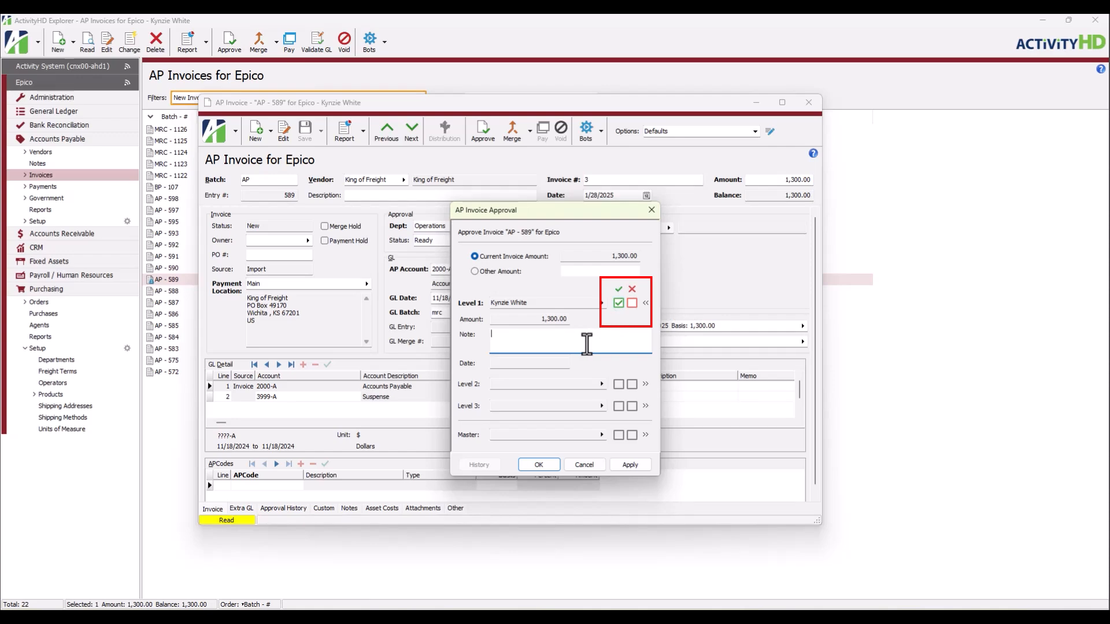
left_click(538, 466)
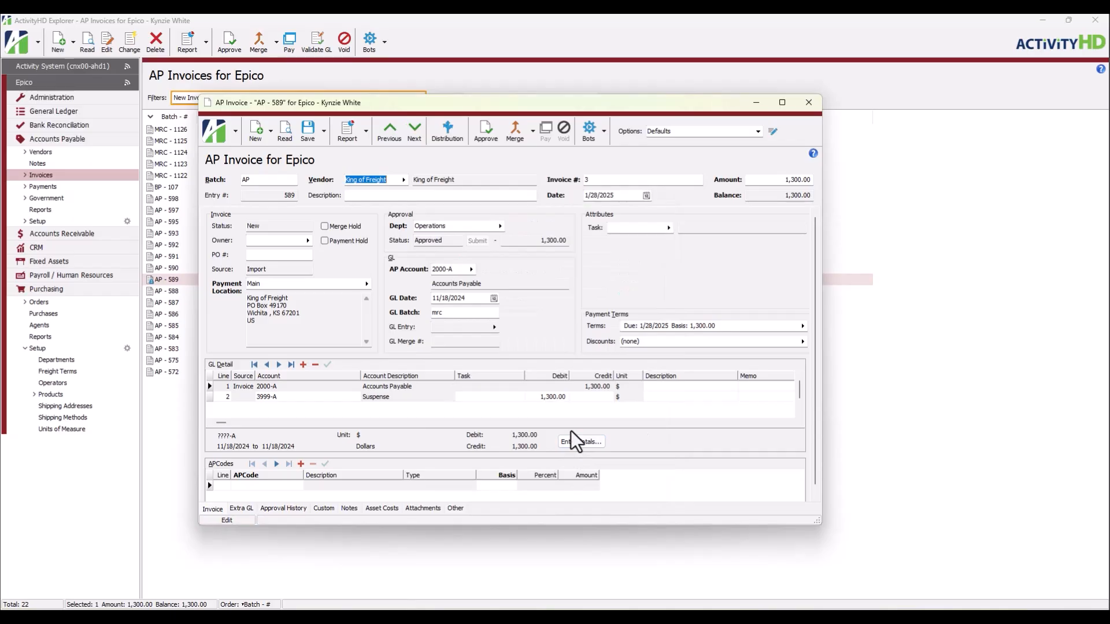
left_click(809, 103)
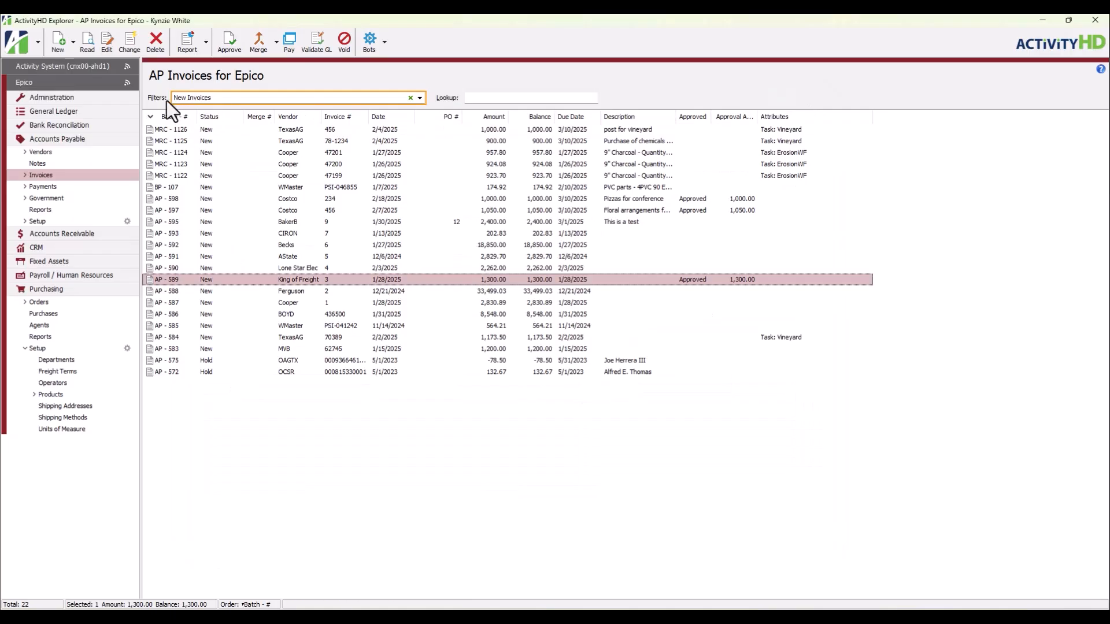
Switch to Outlook, follow the AP - 589 approval notification's link to Epico Self-Serve, and approve the invoice there without a note
left_click(107, 90)
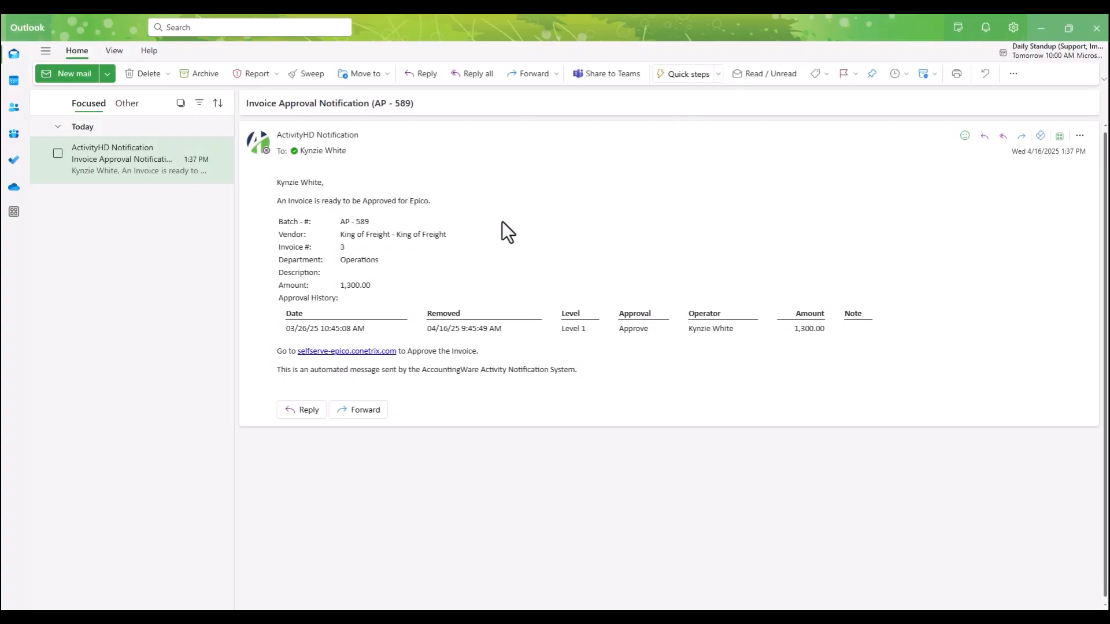
left_click(373, 352)
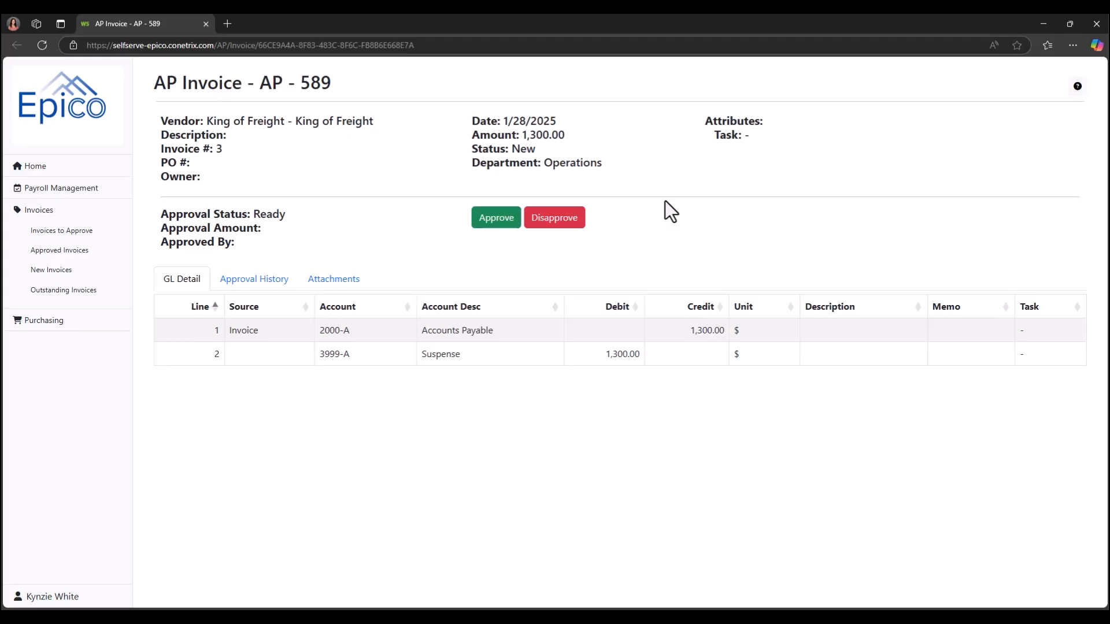
left_click(490, 215)
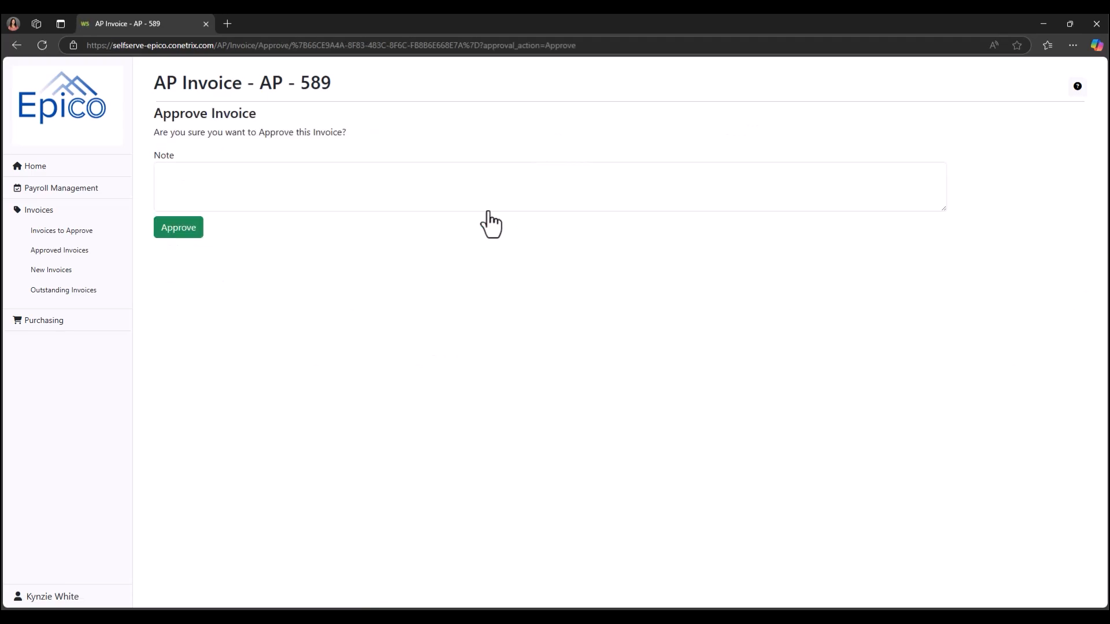
left_click(177, 228)
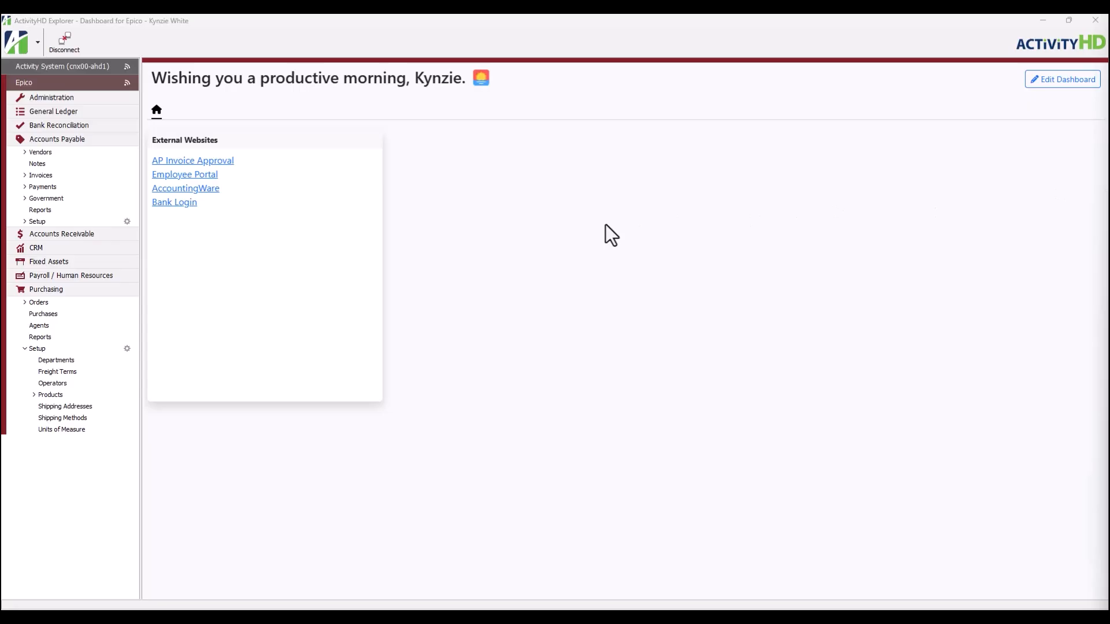
Back in ActivityHD, set the Lone Star Electric invoice's approval status to Ready and submit it for approval
left_click(123, 175)
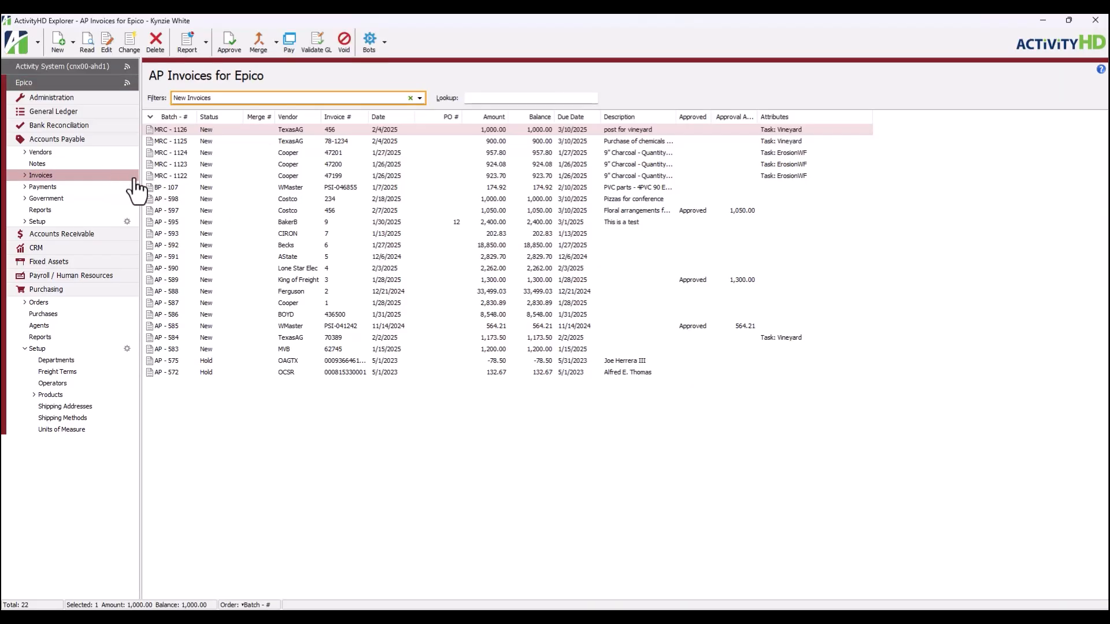
left_click(412, 268)
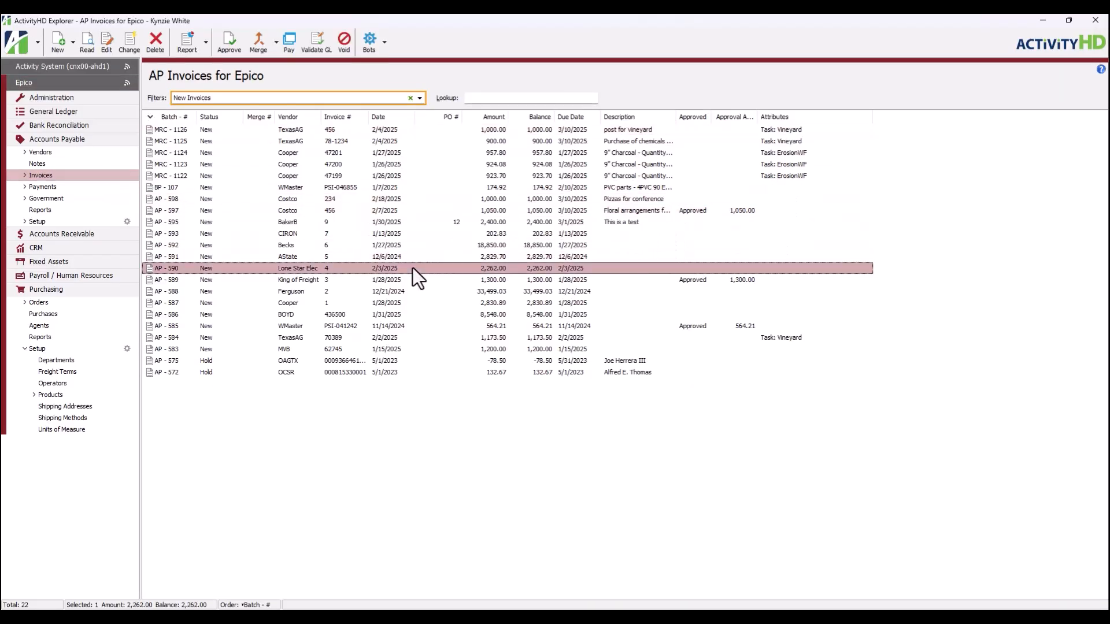
double_click(413, 269)
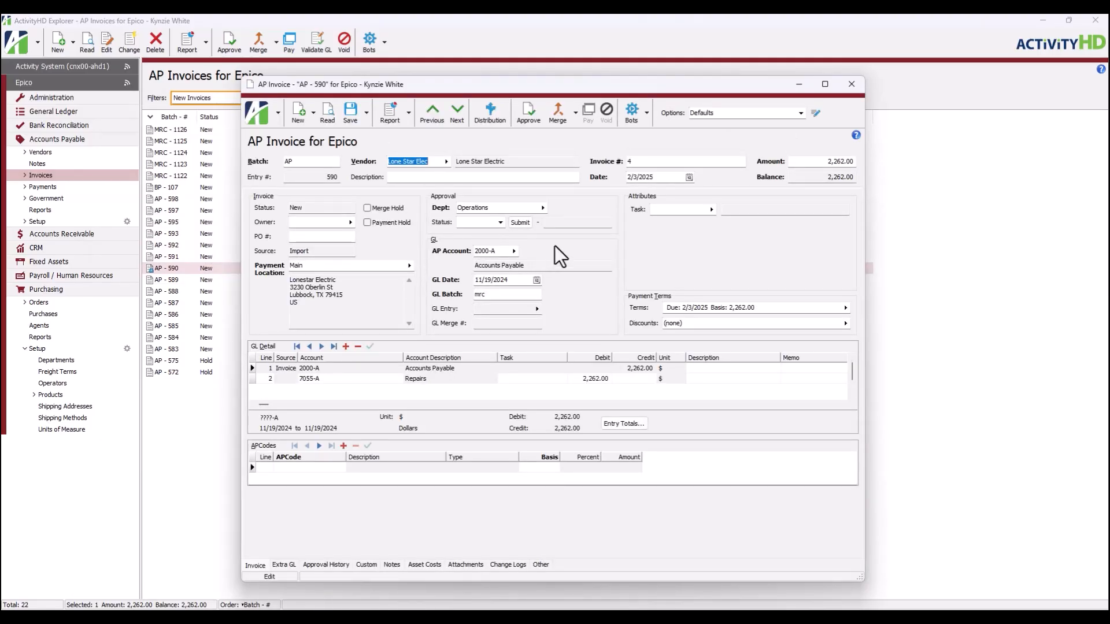
left_click(500, 223)
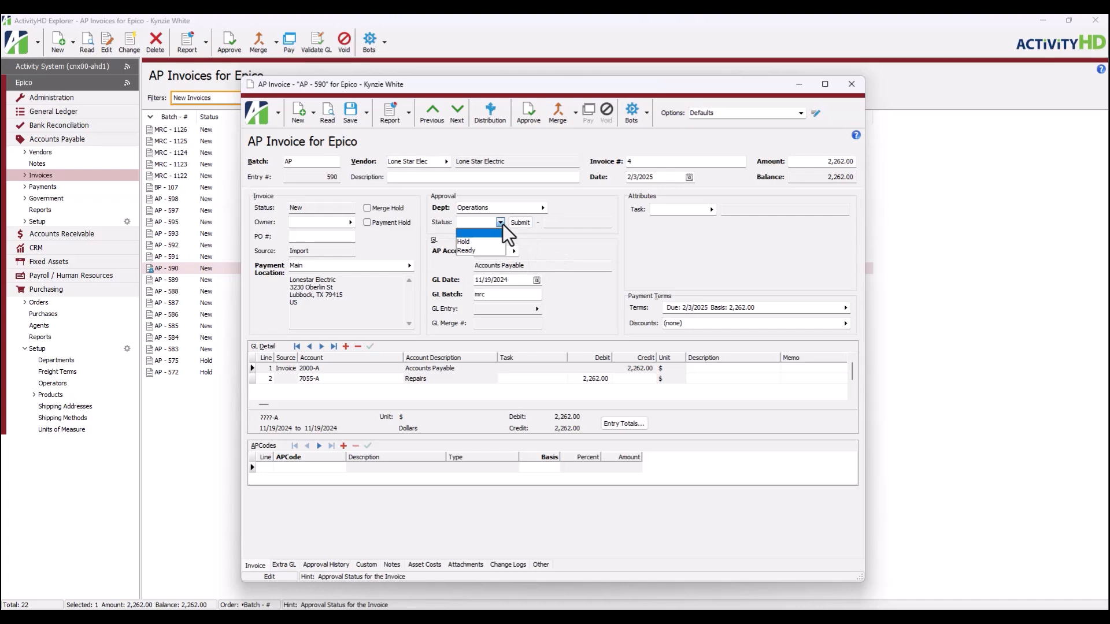
left_click(491, 250)
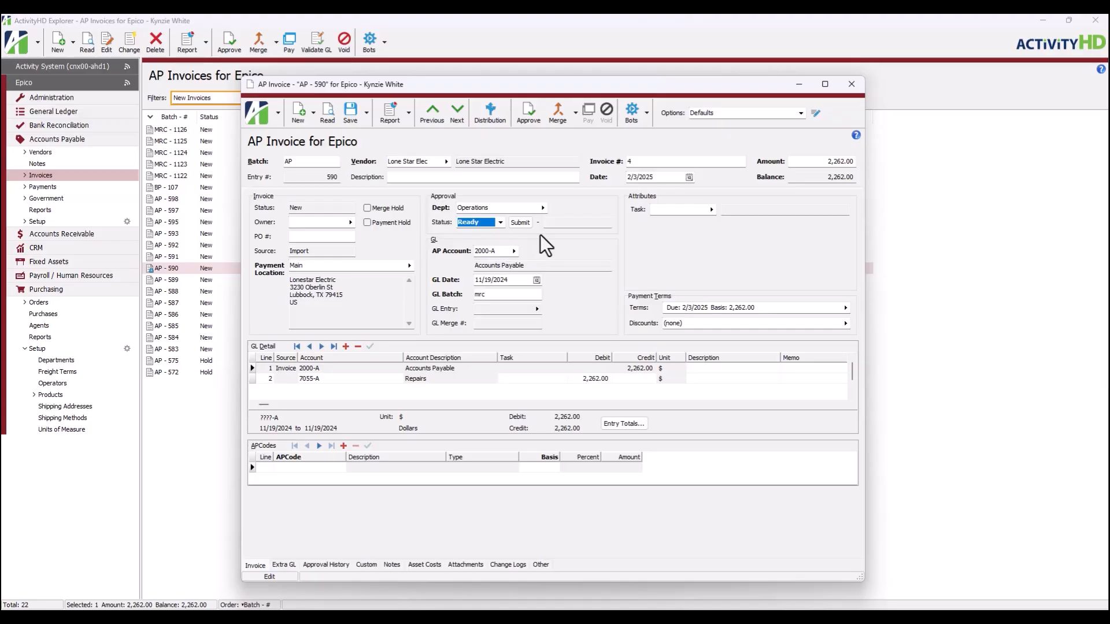
left_click(520, 223)
Review the approval levels for the Lone Star Electric invoice without marking any, and close its record
left_click(531, 120)
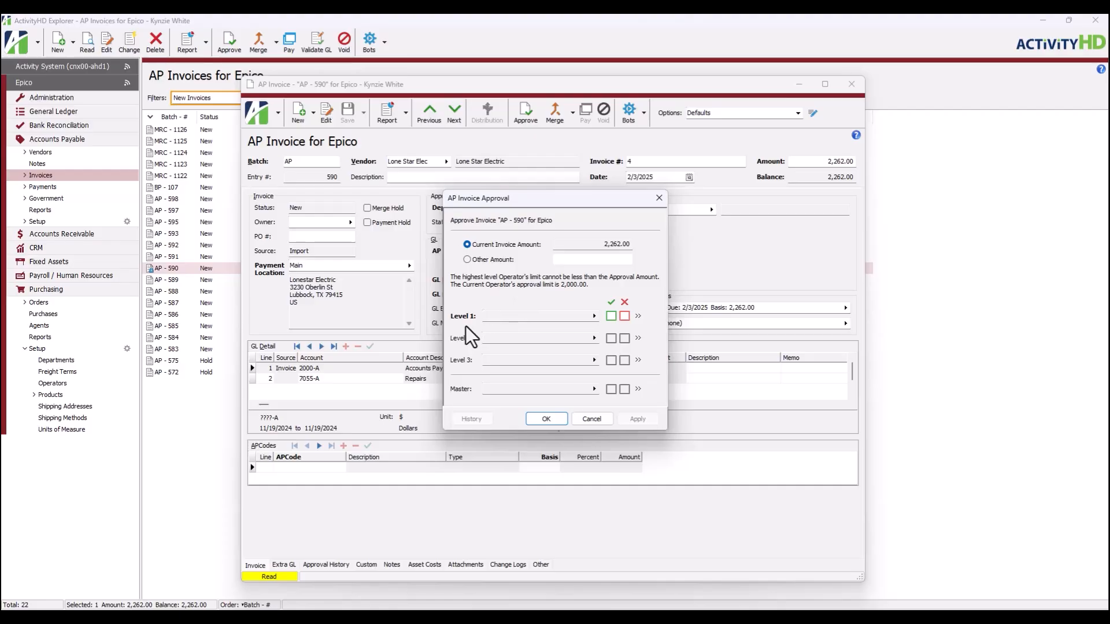
left_click(553, 422)
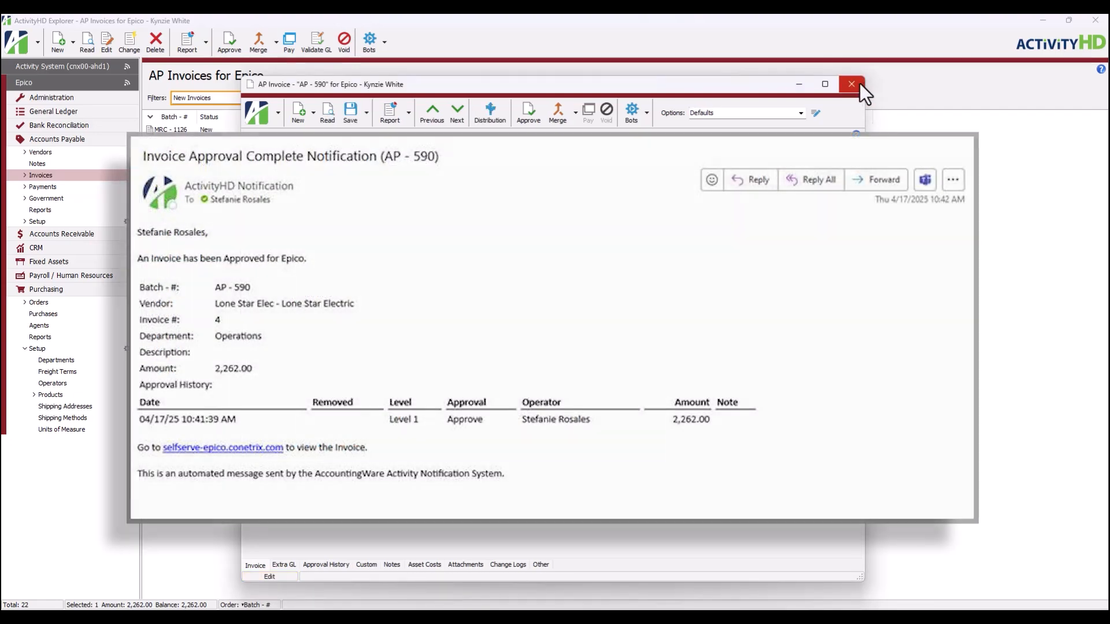
left_click(859, 84)
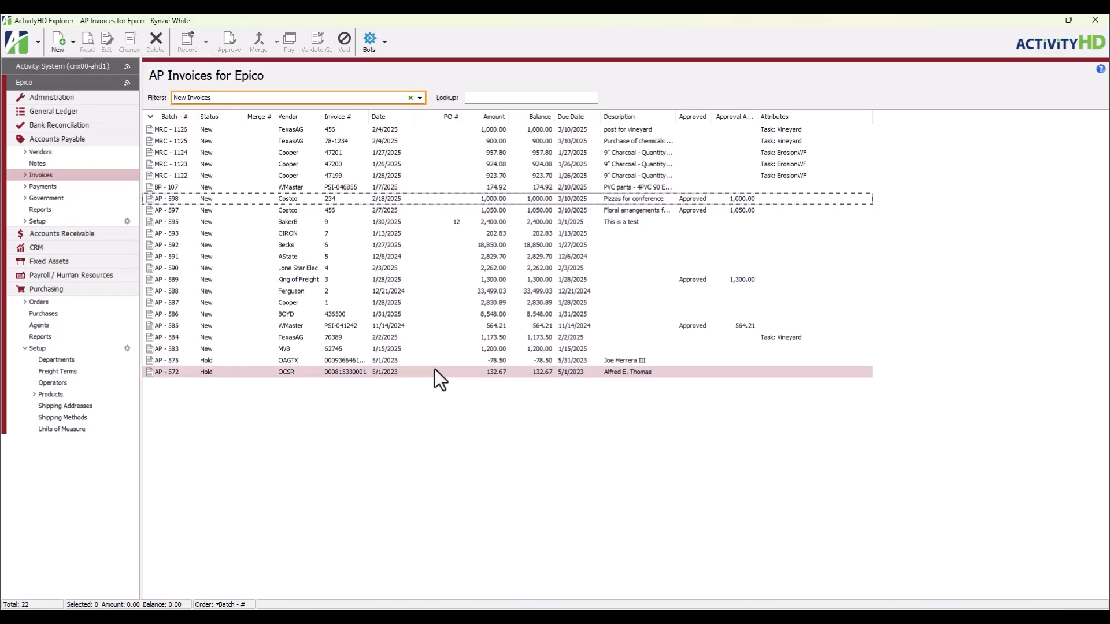
Open the Costco invoice AP - 597 and view its approval history
left_click(427, 210)
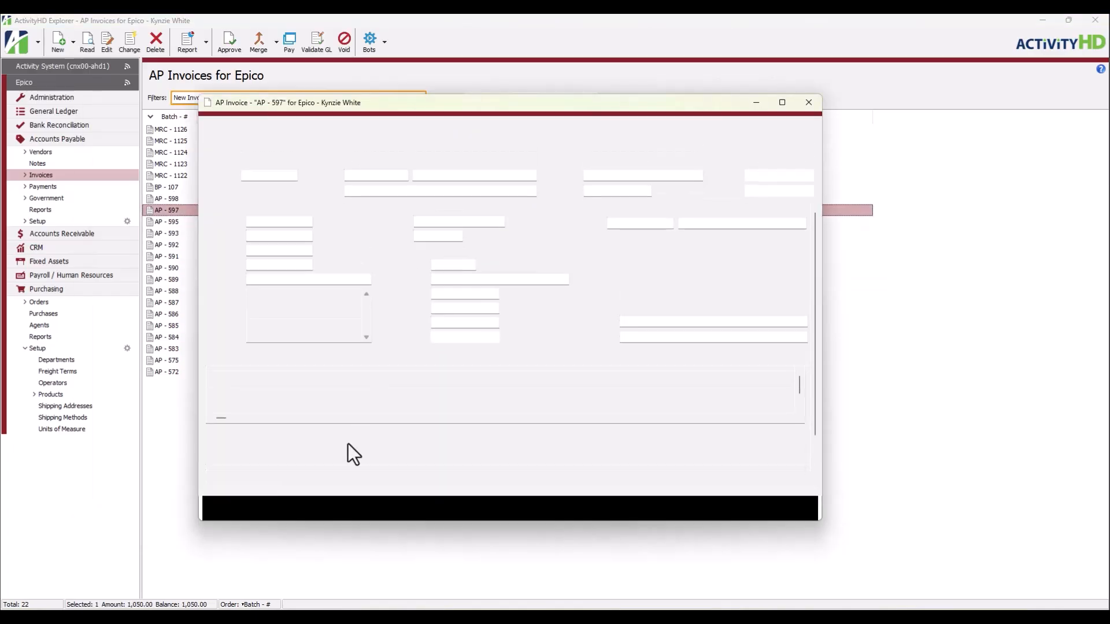
left_click(300, 507)
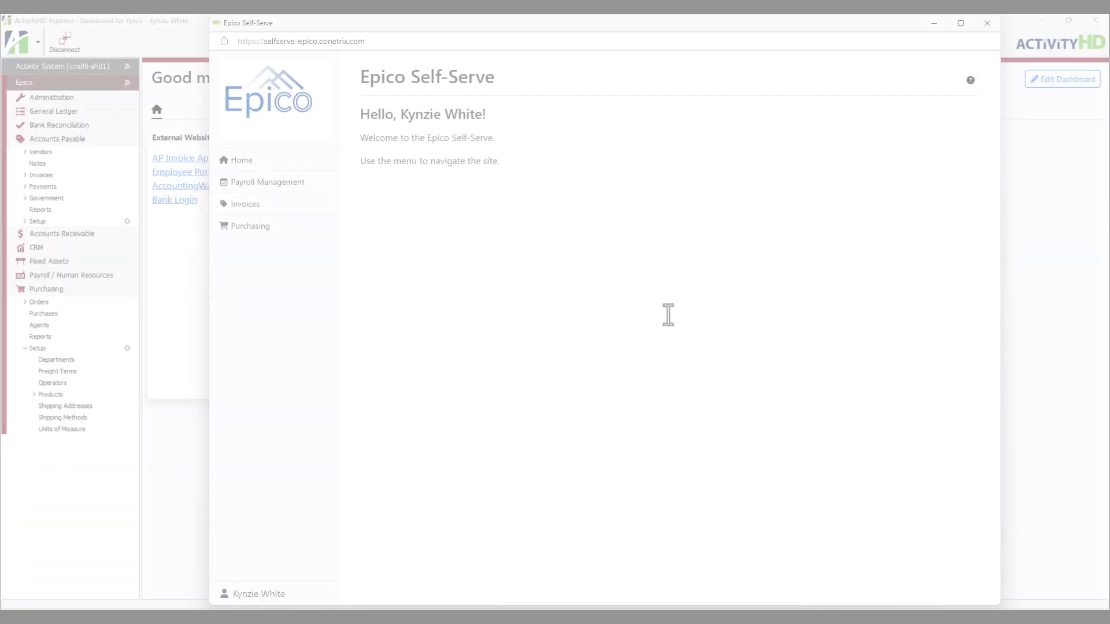
In Epico Self-Serve, view the approval history of the approved invoice AP - 585, and close the site window
left_click(245, 208)
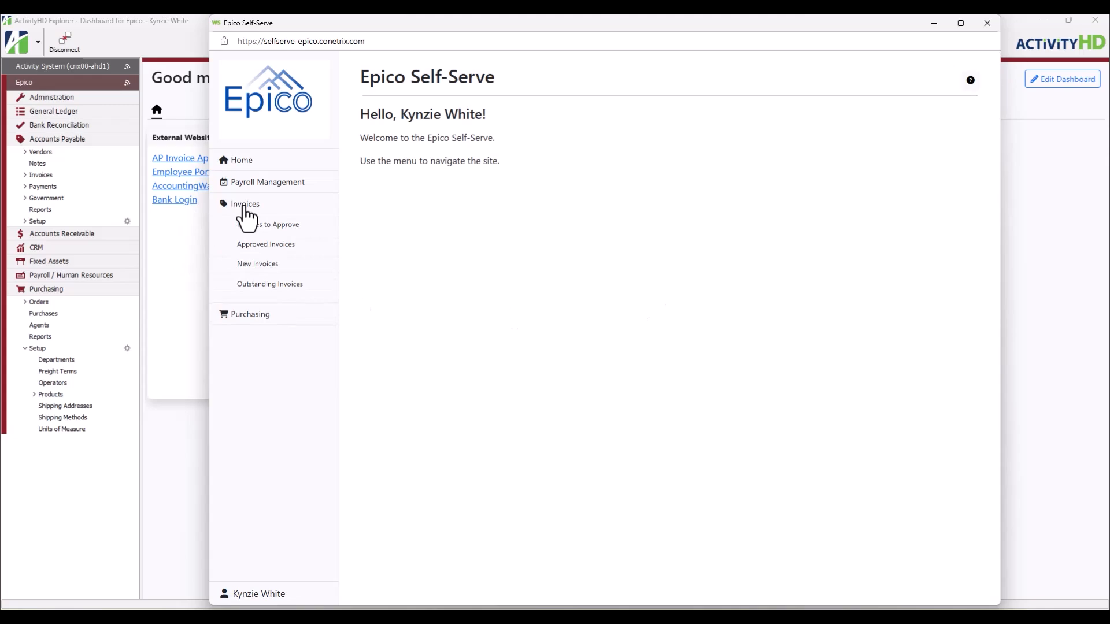
left_click(272, 244)
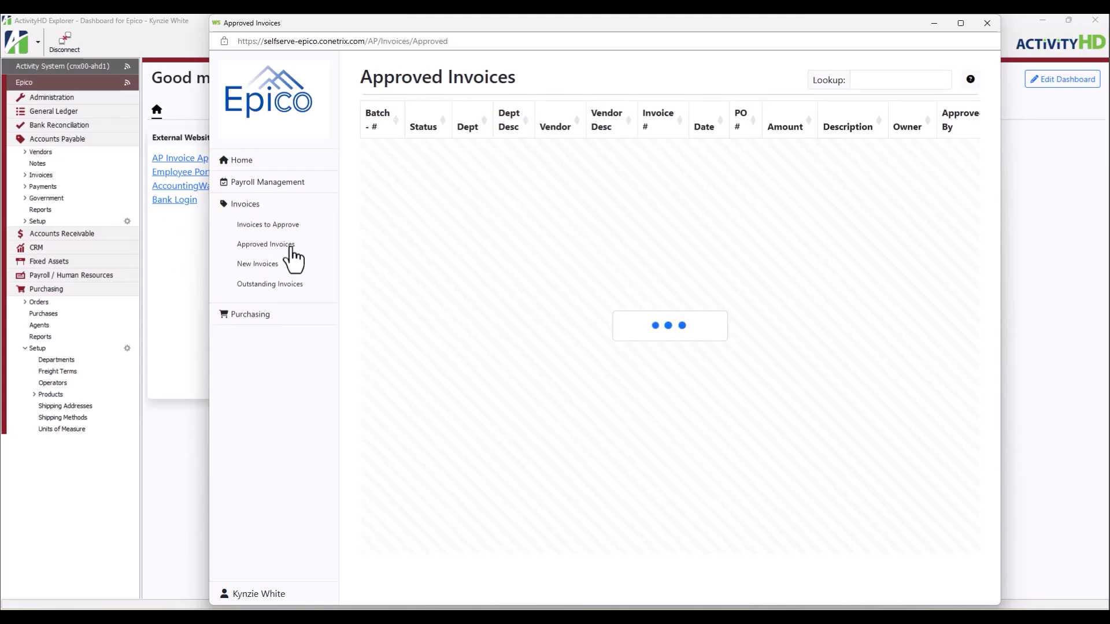
left_click(376, 150)
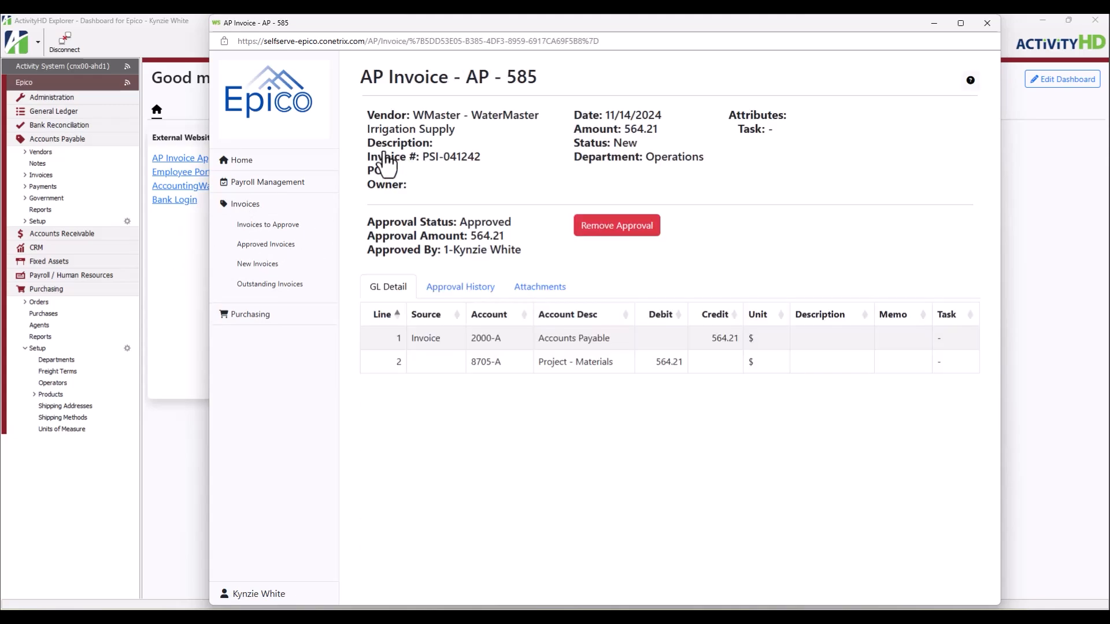
left_click(460, 289)
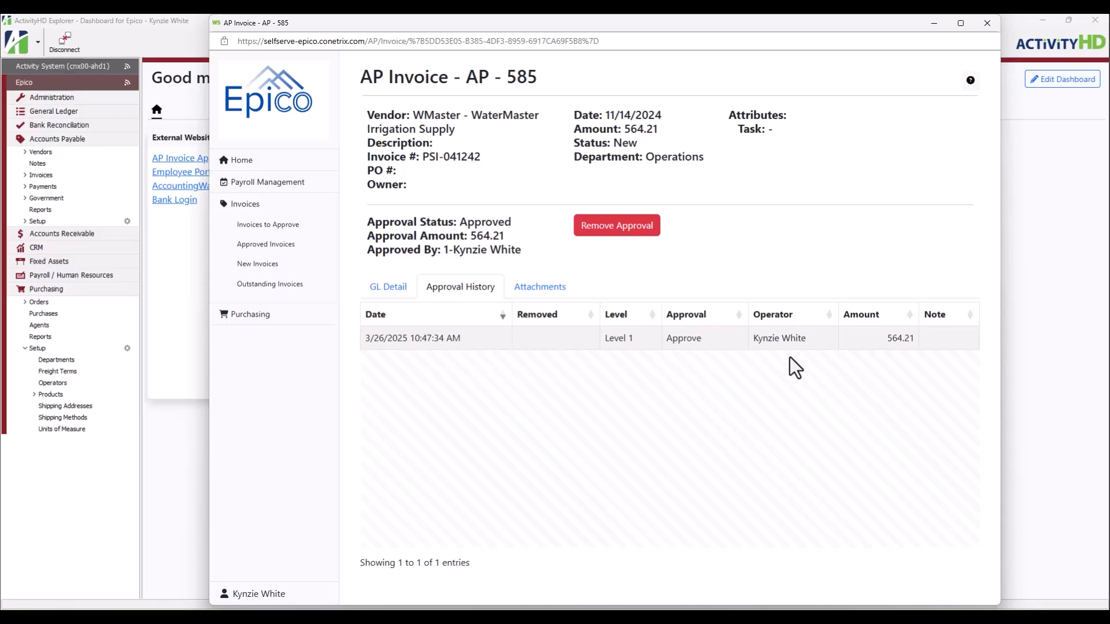
left_click(988, 23)
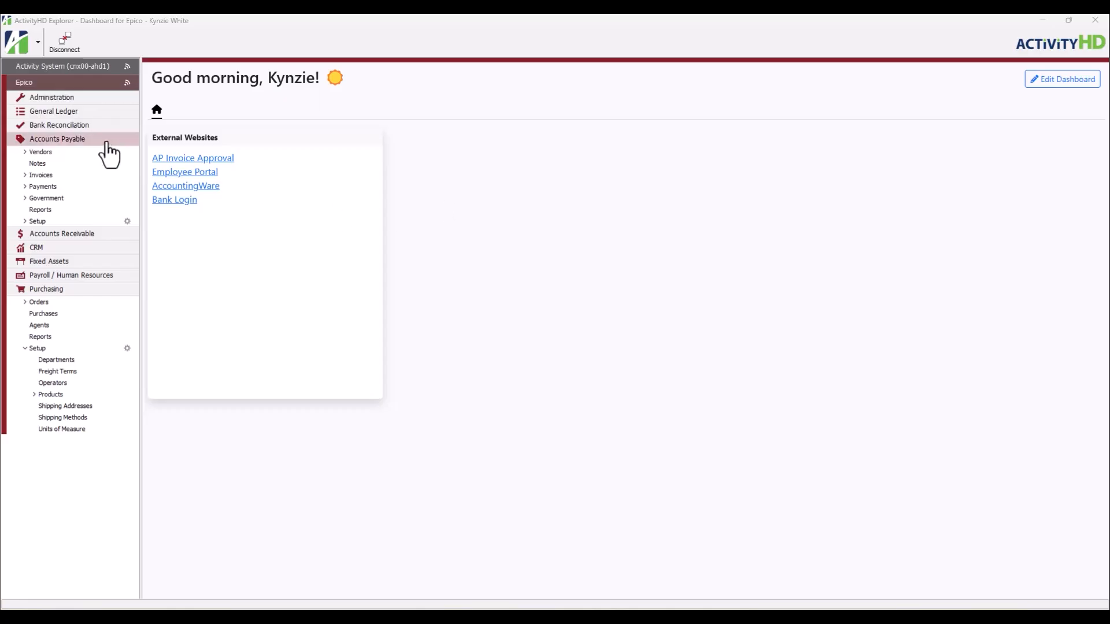
In the ActivityHD invoice list, open the Costco invoice AP - 598 and preview its PizzaDemoInvoice.docx attachment
left_click(90, 175)
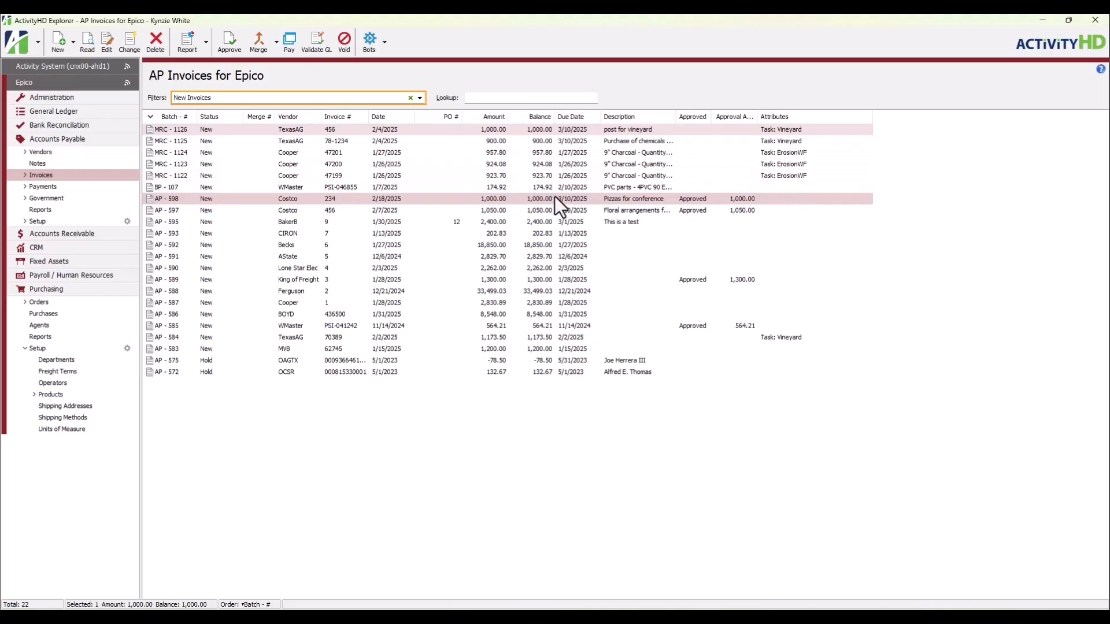
left_click(587, 200)
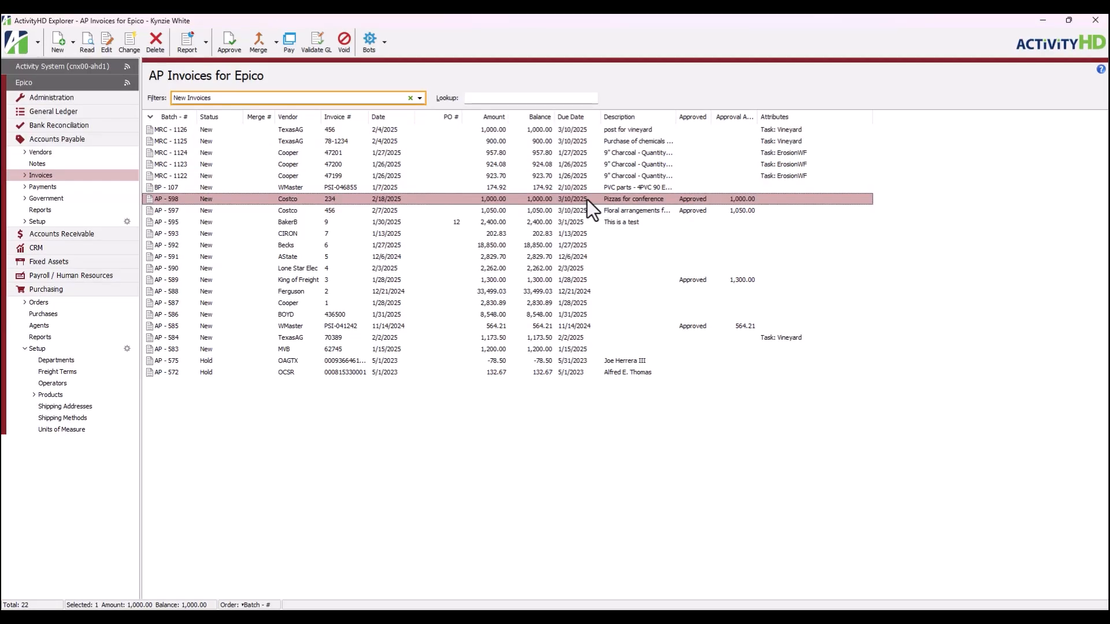
double_click(587, 199)
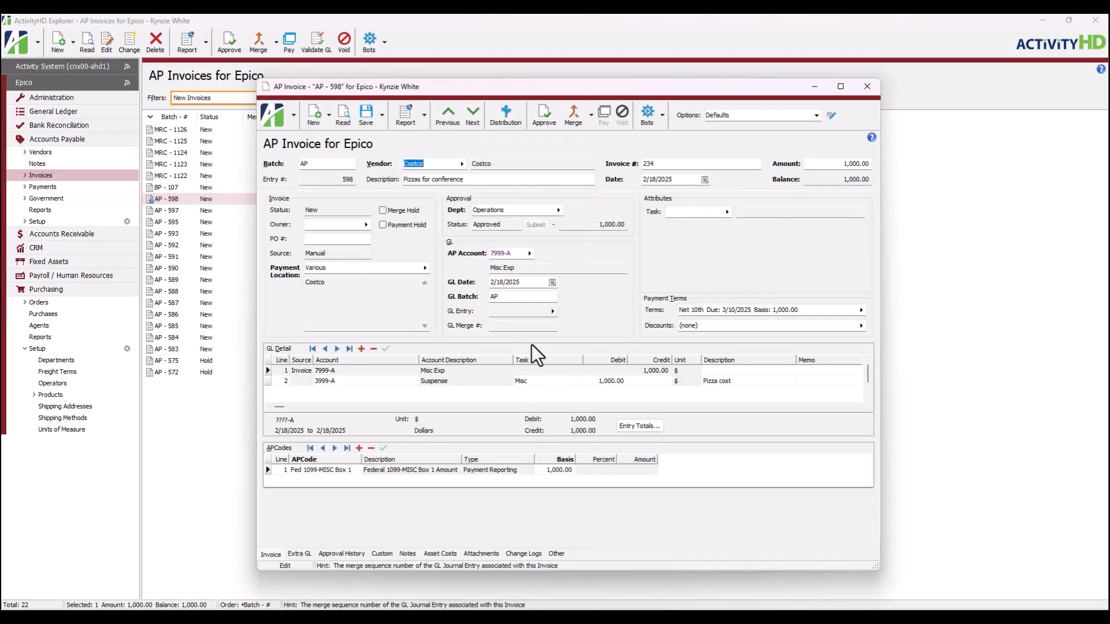
left_click(496, 556)
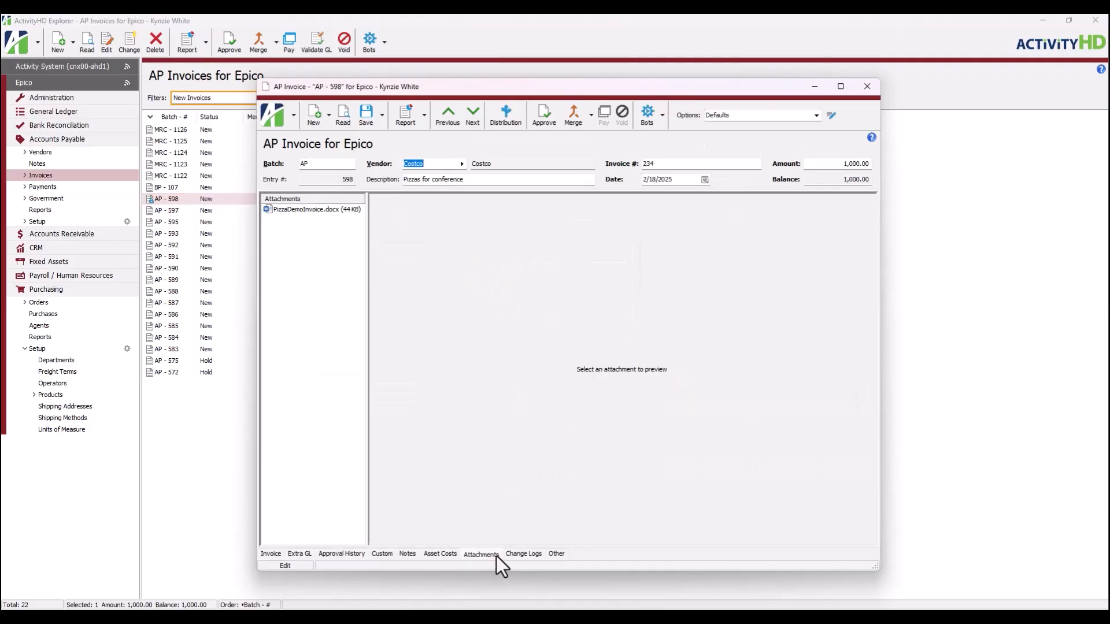
left_click(315, 234)
left_click(320, 210)
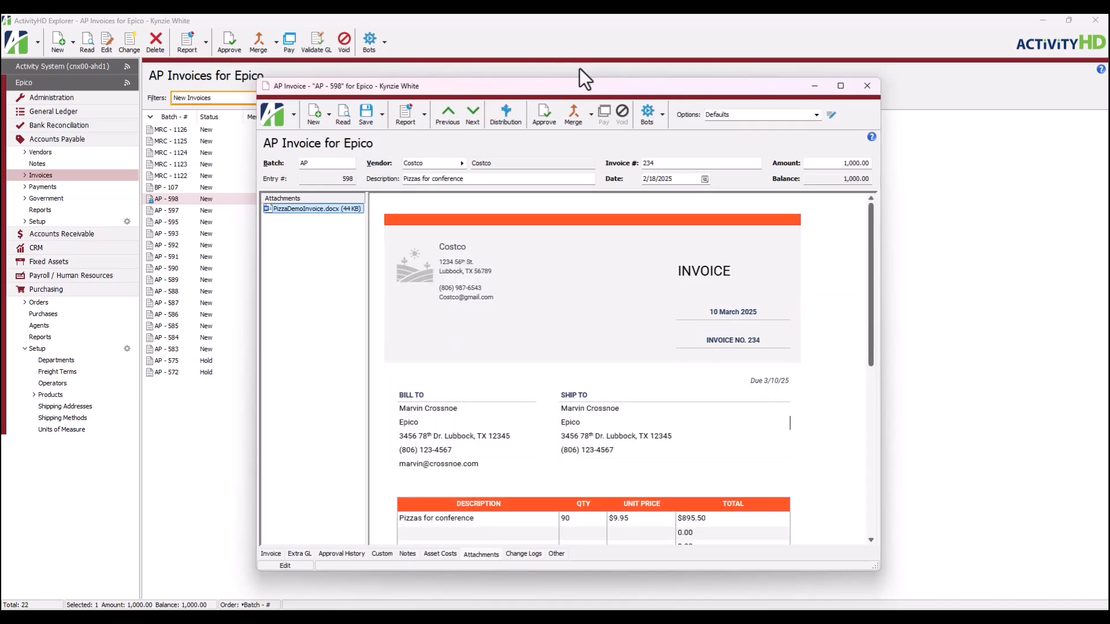
left_click_drag(581, 87, 581, 74)
scroll(854, 281, "down", 3)
scroll(854, 281, "down", 2)
scroll(853, 282, "up", 4)
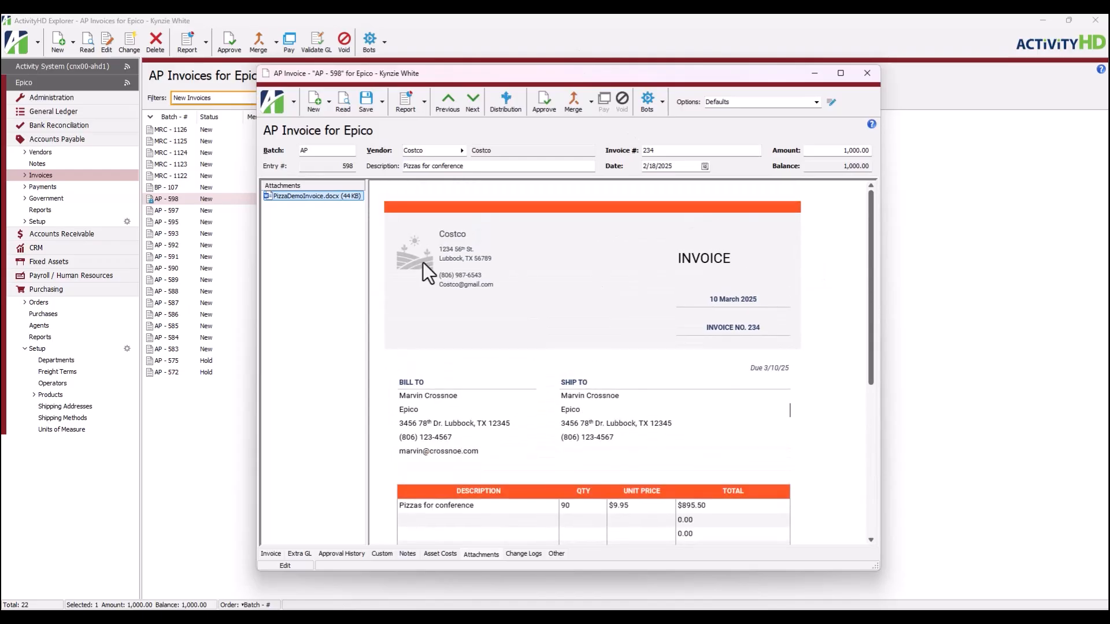
Open PizzaDemoInvoice.docx in Word to review the full invoice, and close both the document and the AP - 598 record
double_click(331, 198)
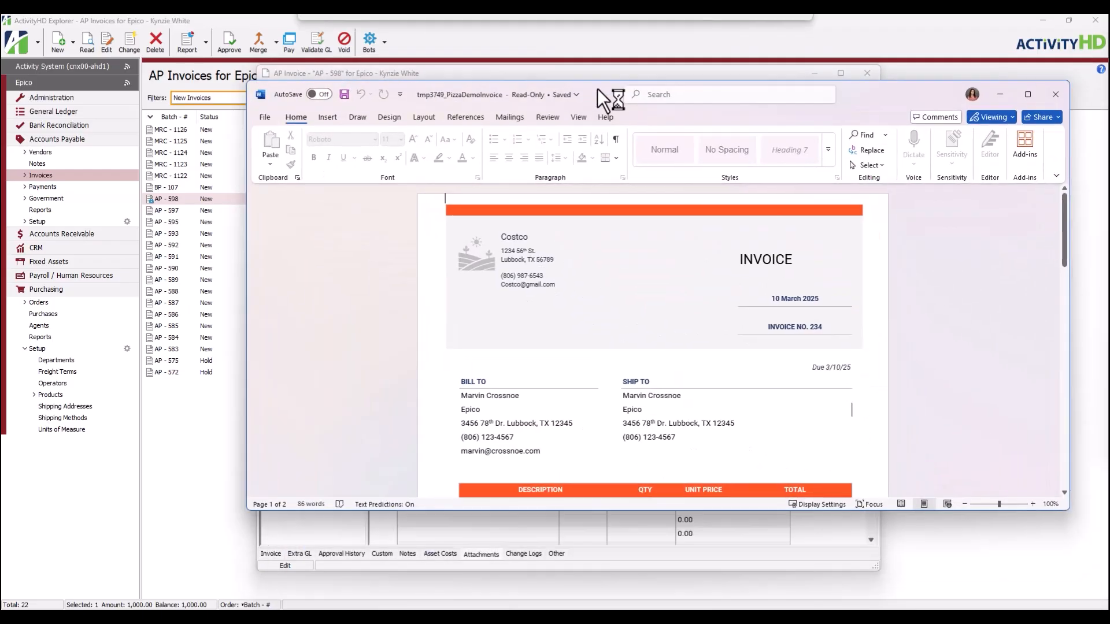
left_click_drag(598, 89, 573, 15)
scroll(724, 228, "down", 4)
scroll(723, 227, "up", 4)
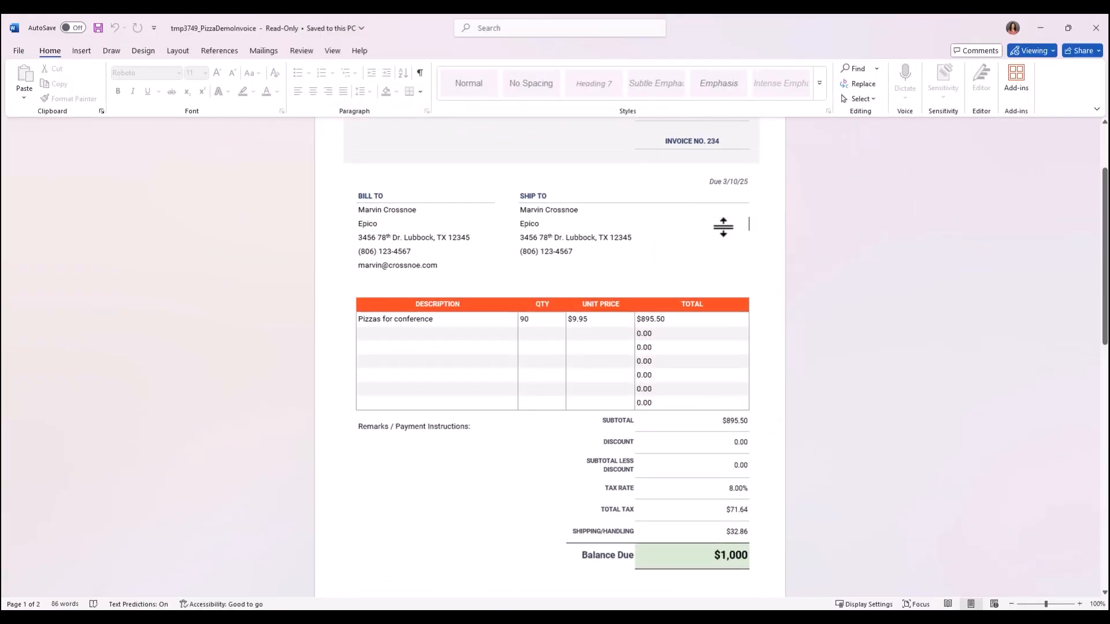
left_click(1096, 28)
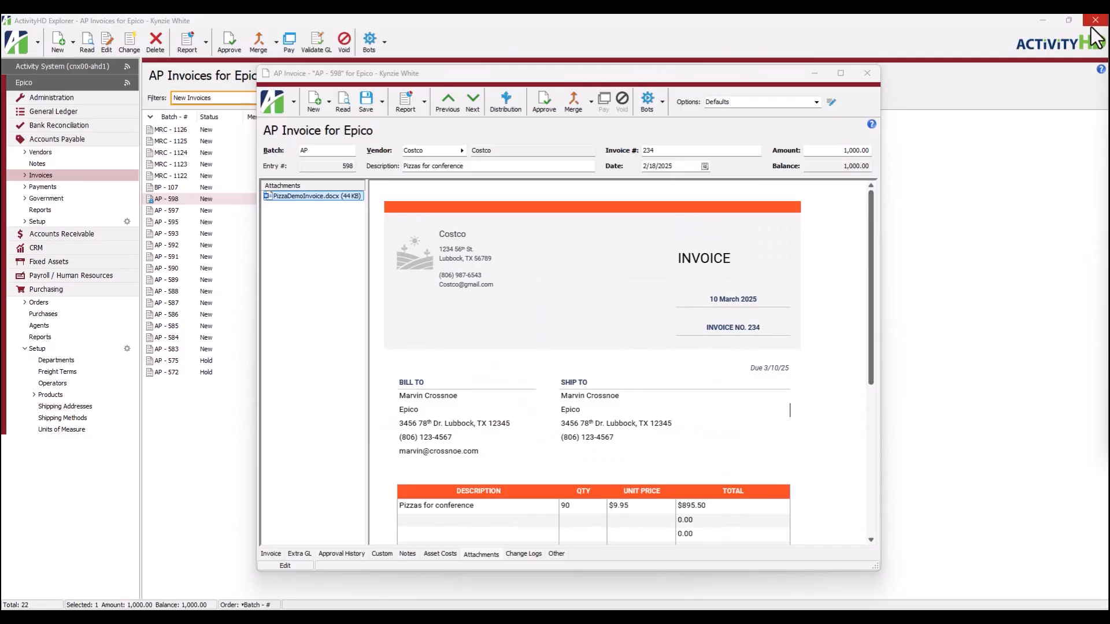
left_click(866, 74)
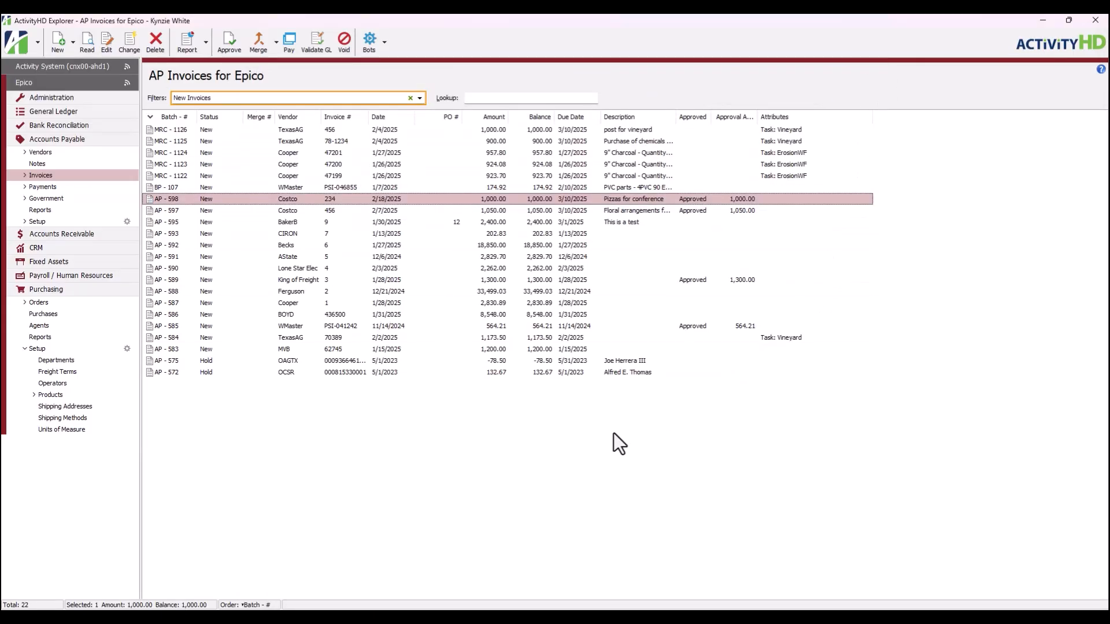
Launch the AP Invoice Approval site from the Epico dashboard and open AP - 598 from the approved invoices
left_click(89, 84)
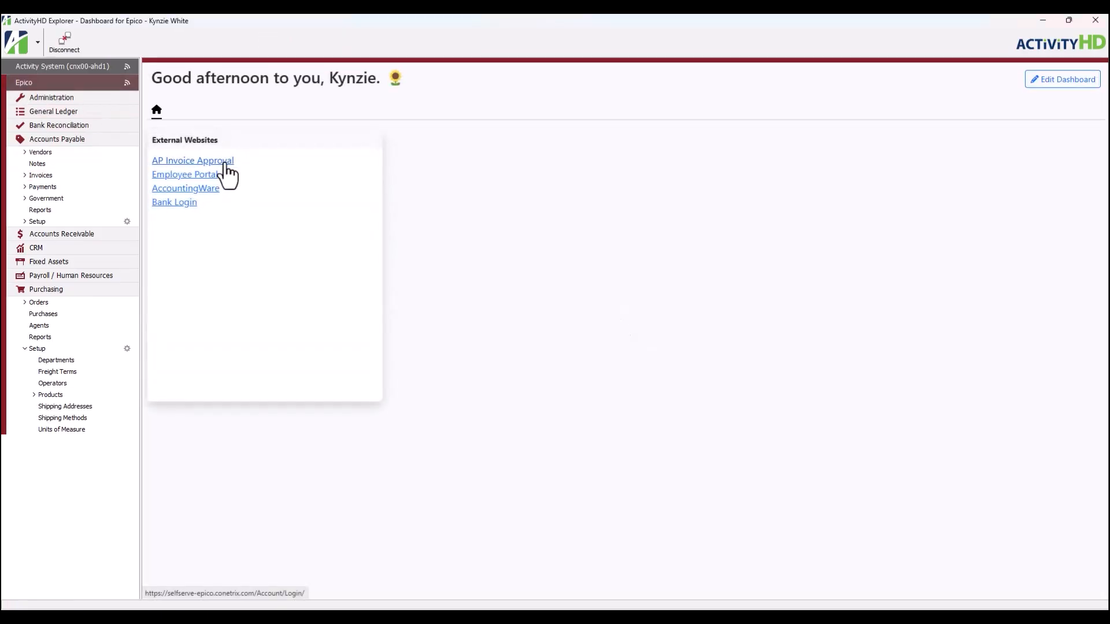
left_click(225, 163)
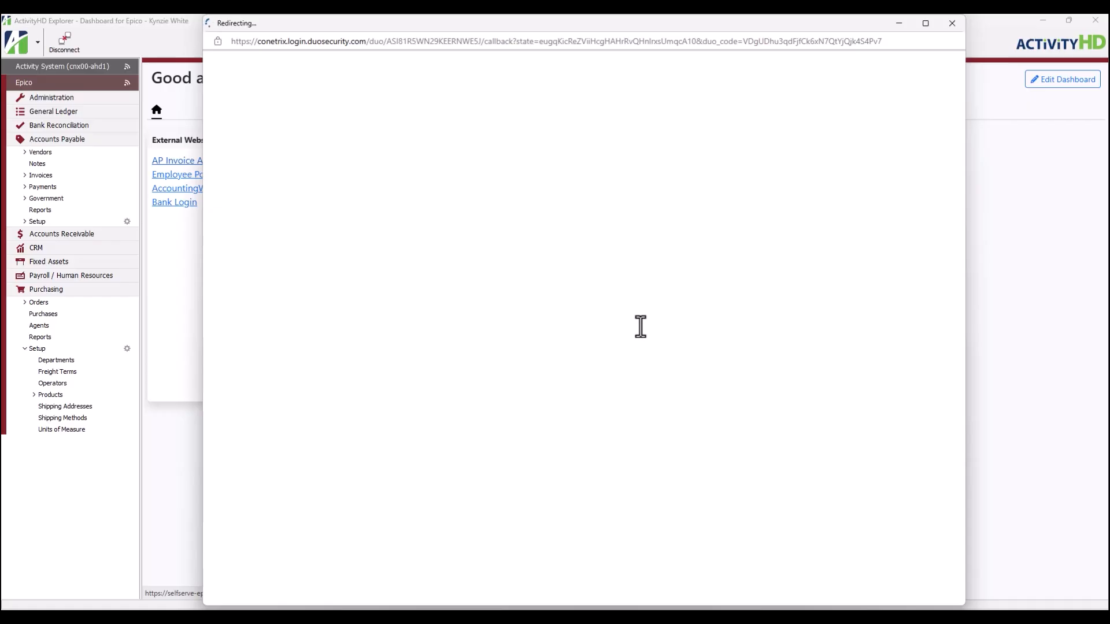
left_click(267, 205)
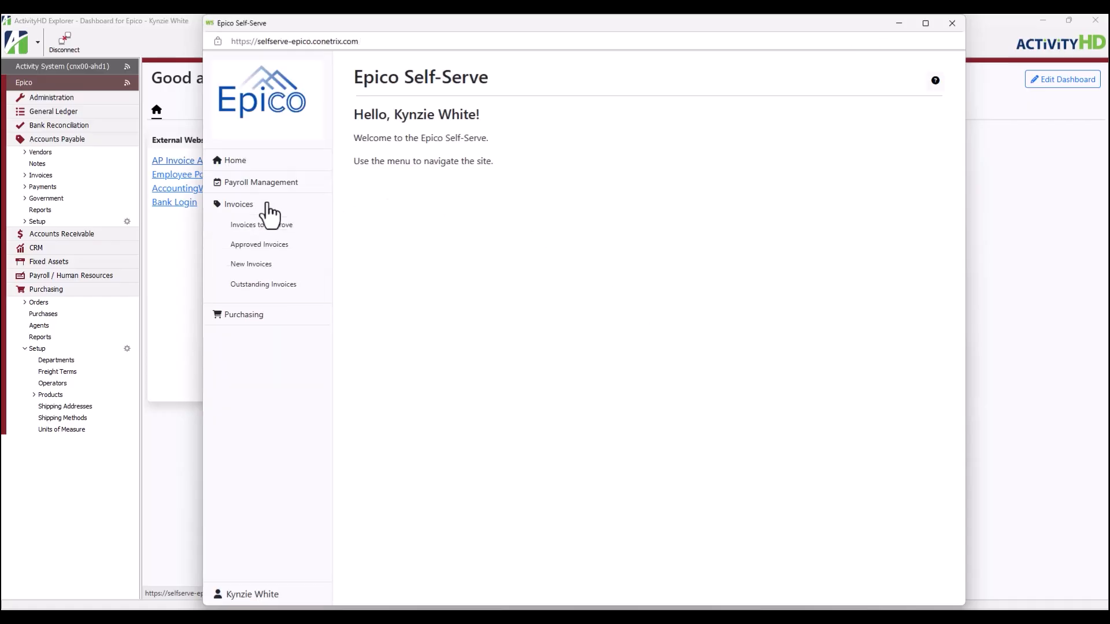
left_click(305, 247)
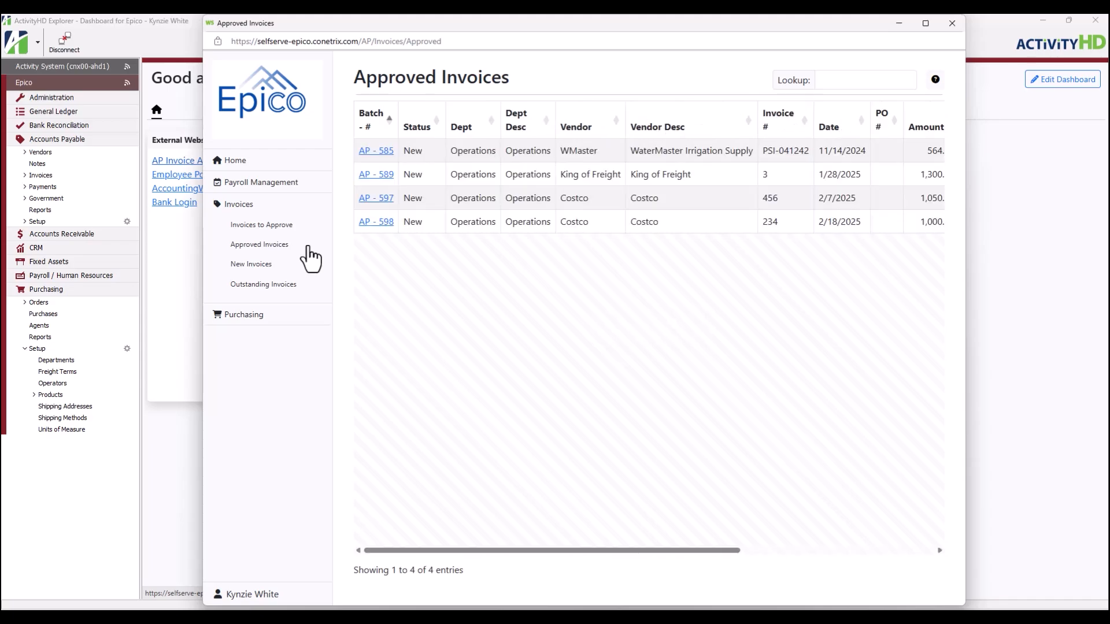
left_click(383, 224)
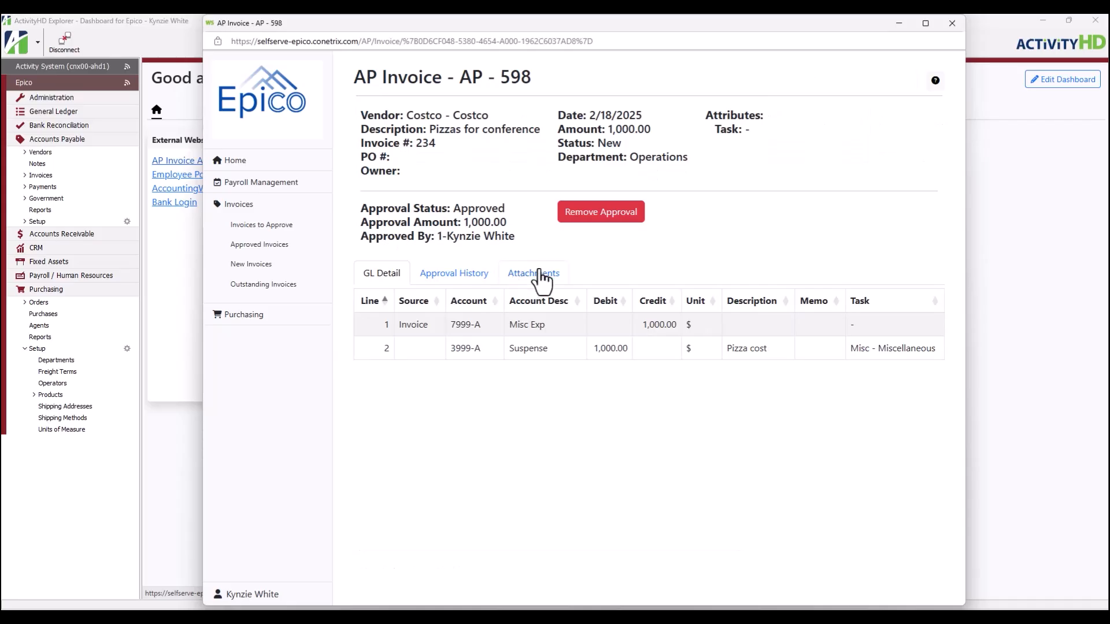
Review the PizzaDemoInvoice.pdf attachment of AP - 598, return to the invoice, and close the Self-Serve window
left_click(564, 283)
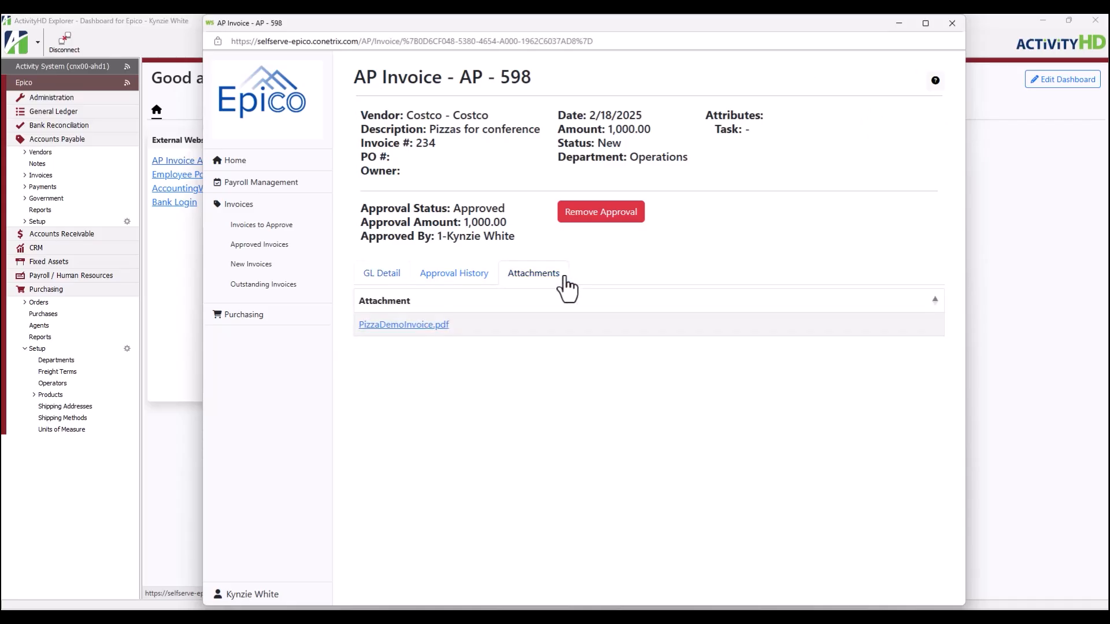
left_click(434, 327)
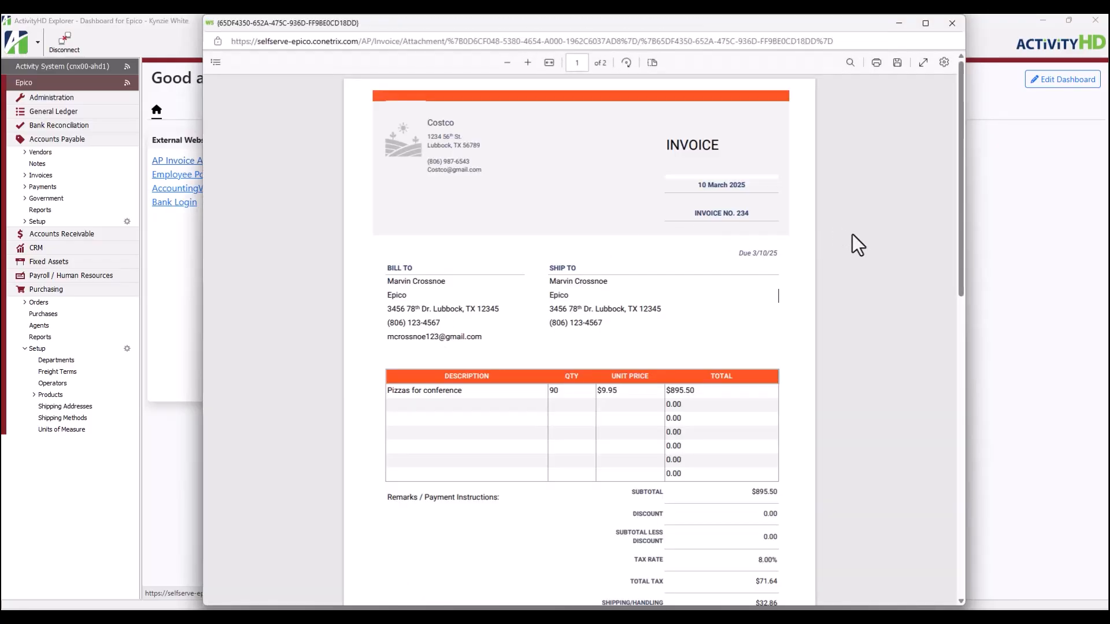
scroll(852, 237, "down", 6)
scroll(852, 235, "up", 7)
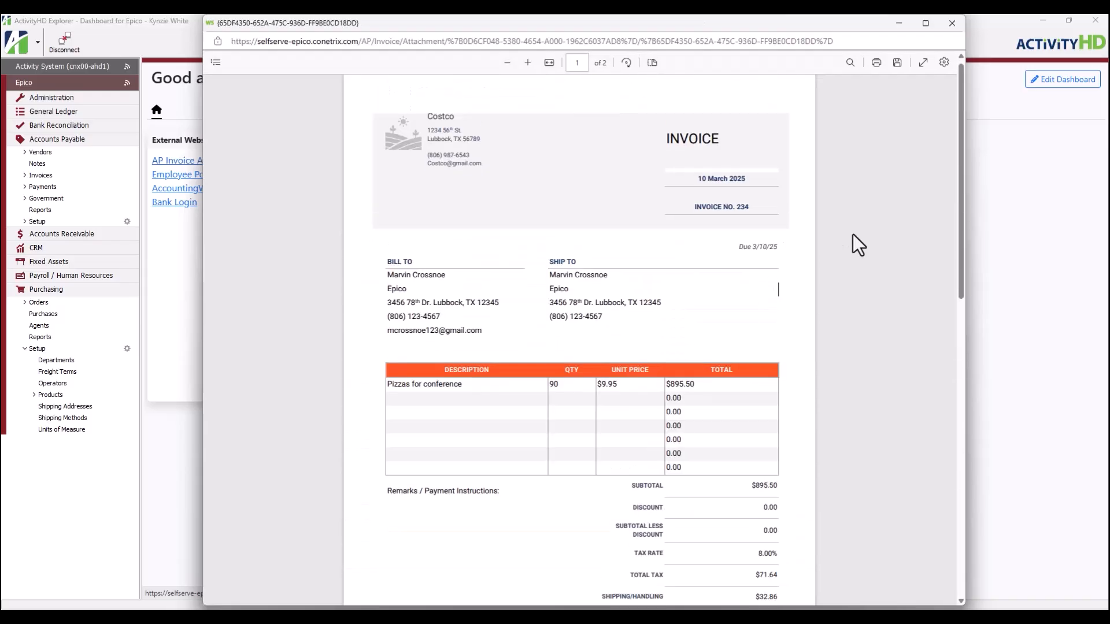
key("alt+Left")
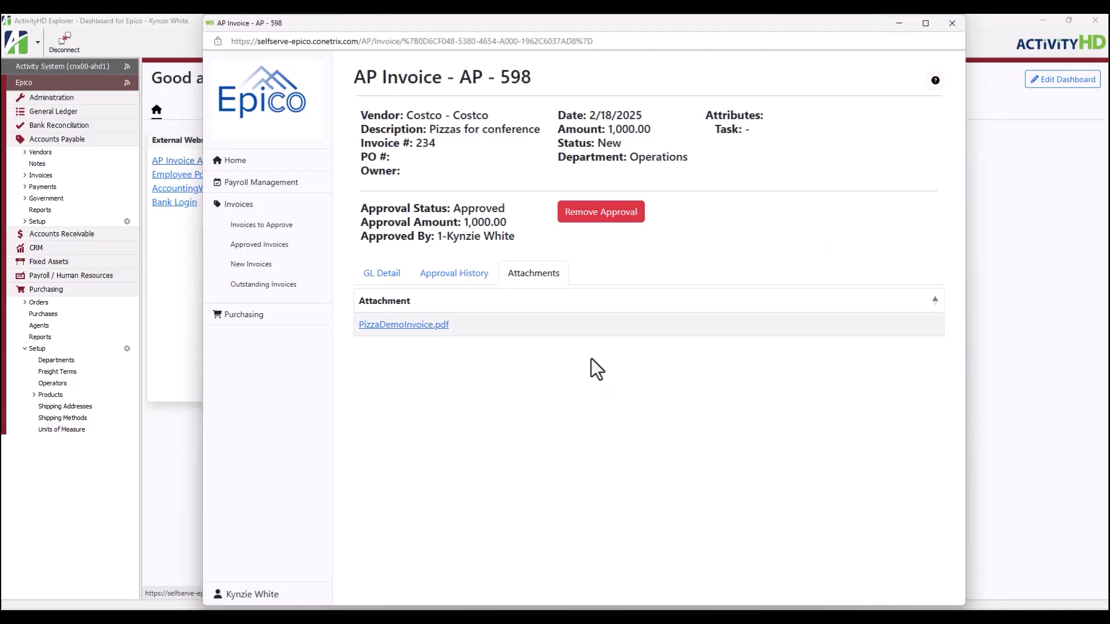
left_click(962, 24)
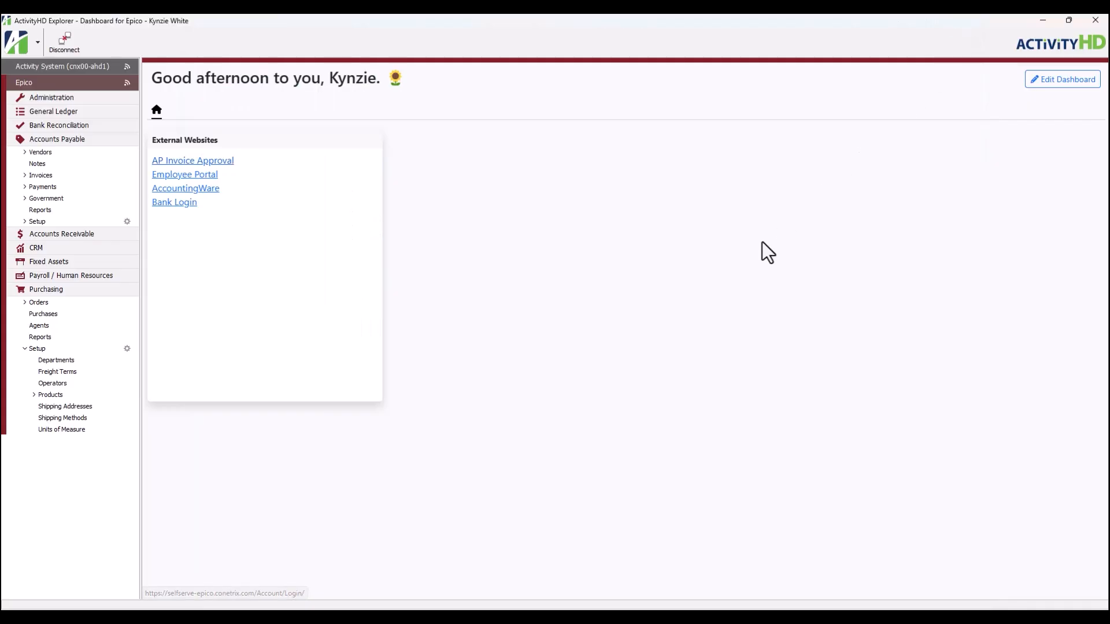